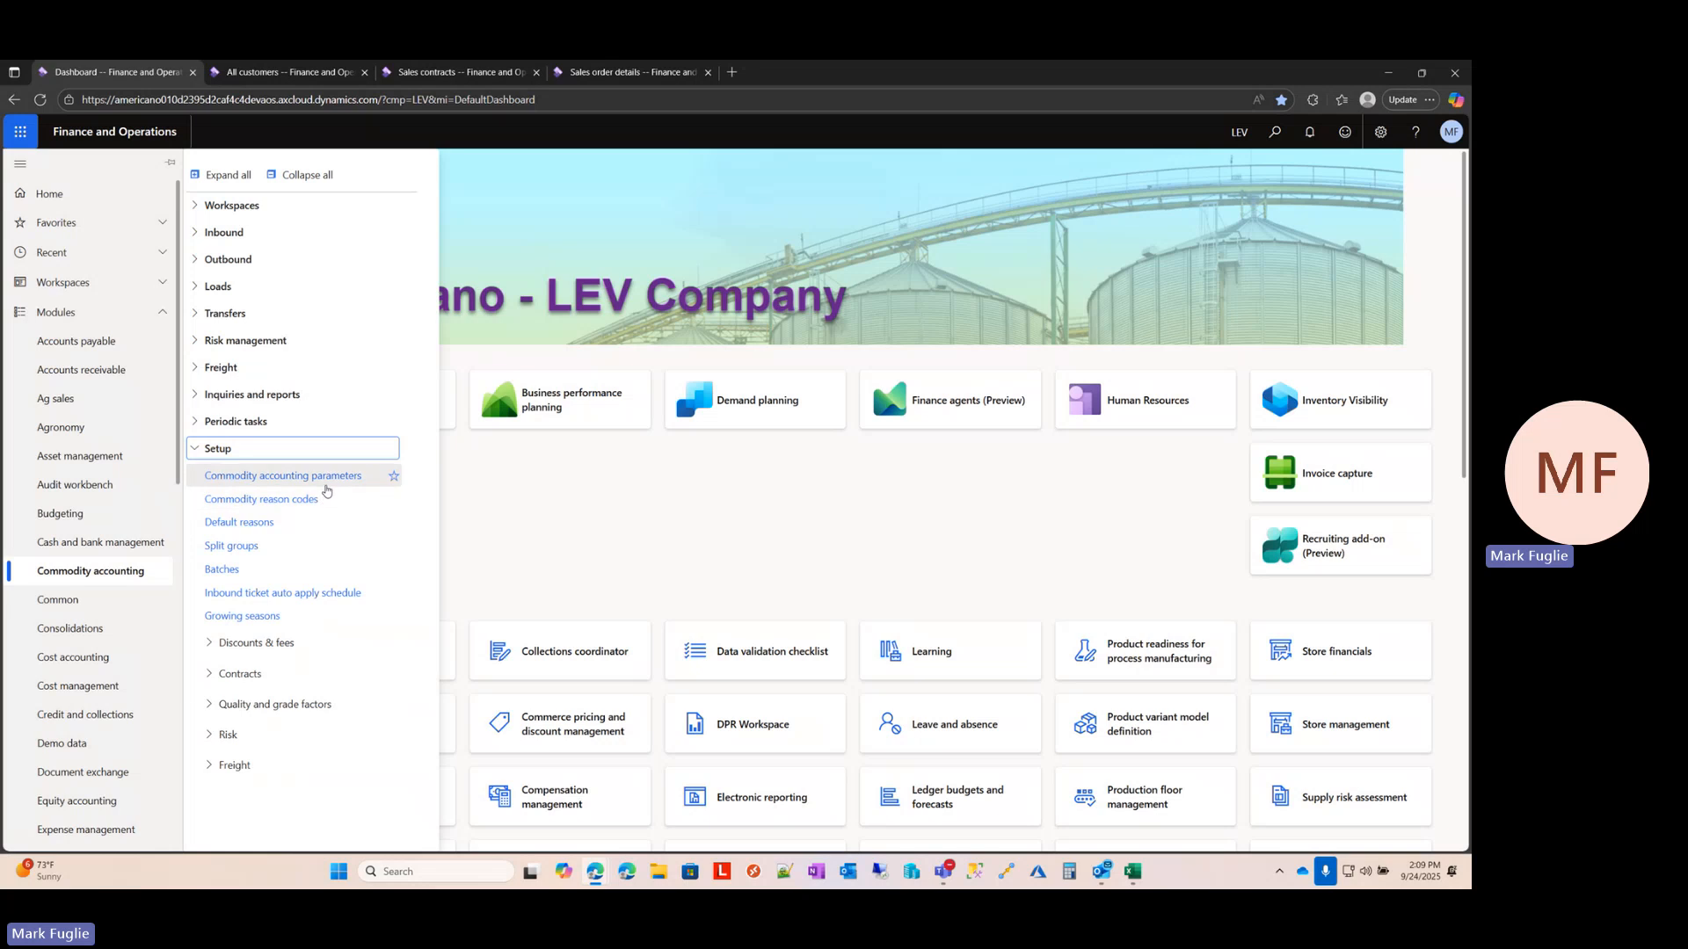
Open the commodity accounting parameters and review the sales contract application options, including Enable partners on alternates and Address match to ticket
{"action": "left_click", "coordinate": [325, 480]}
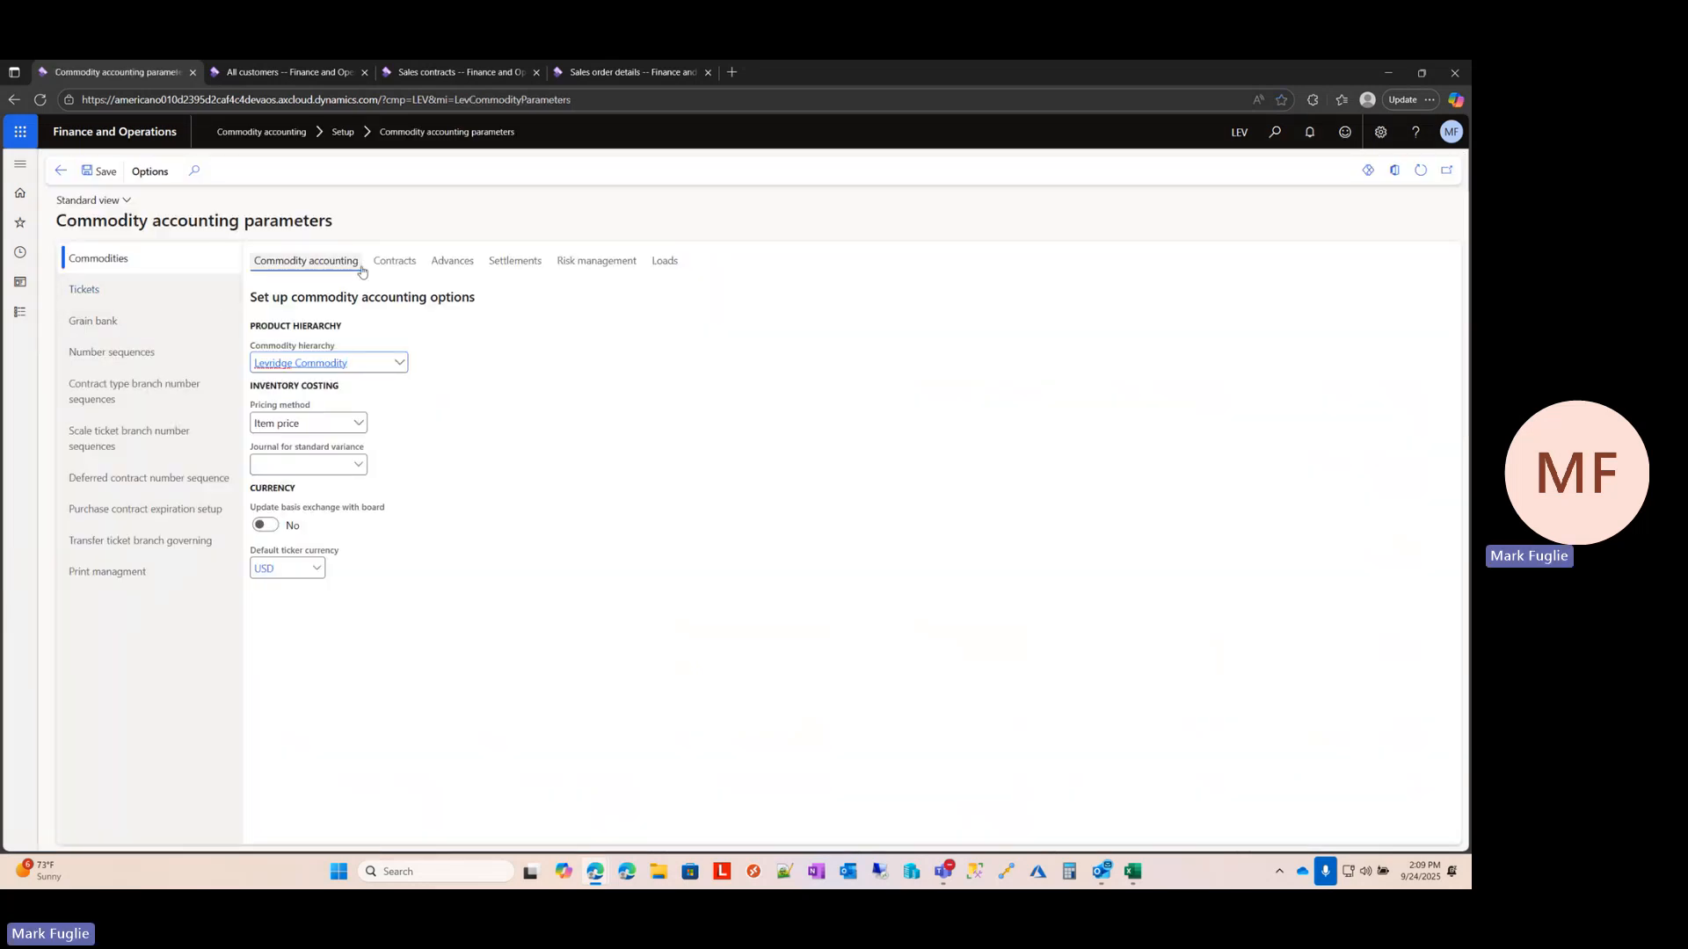
{"action": "left_click", "coordinate": [394, 261]}
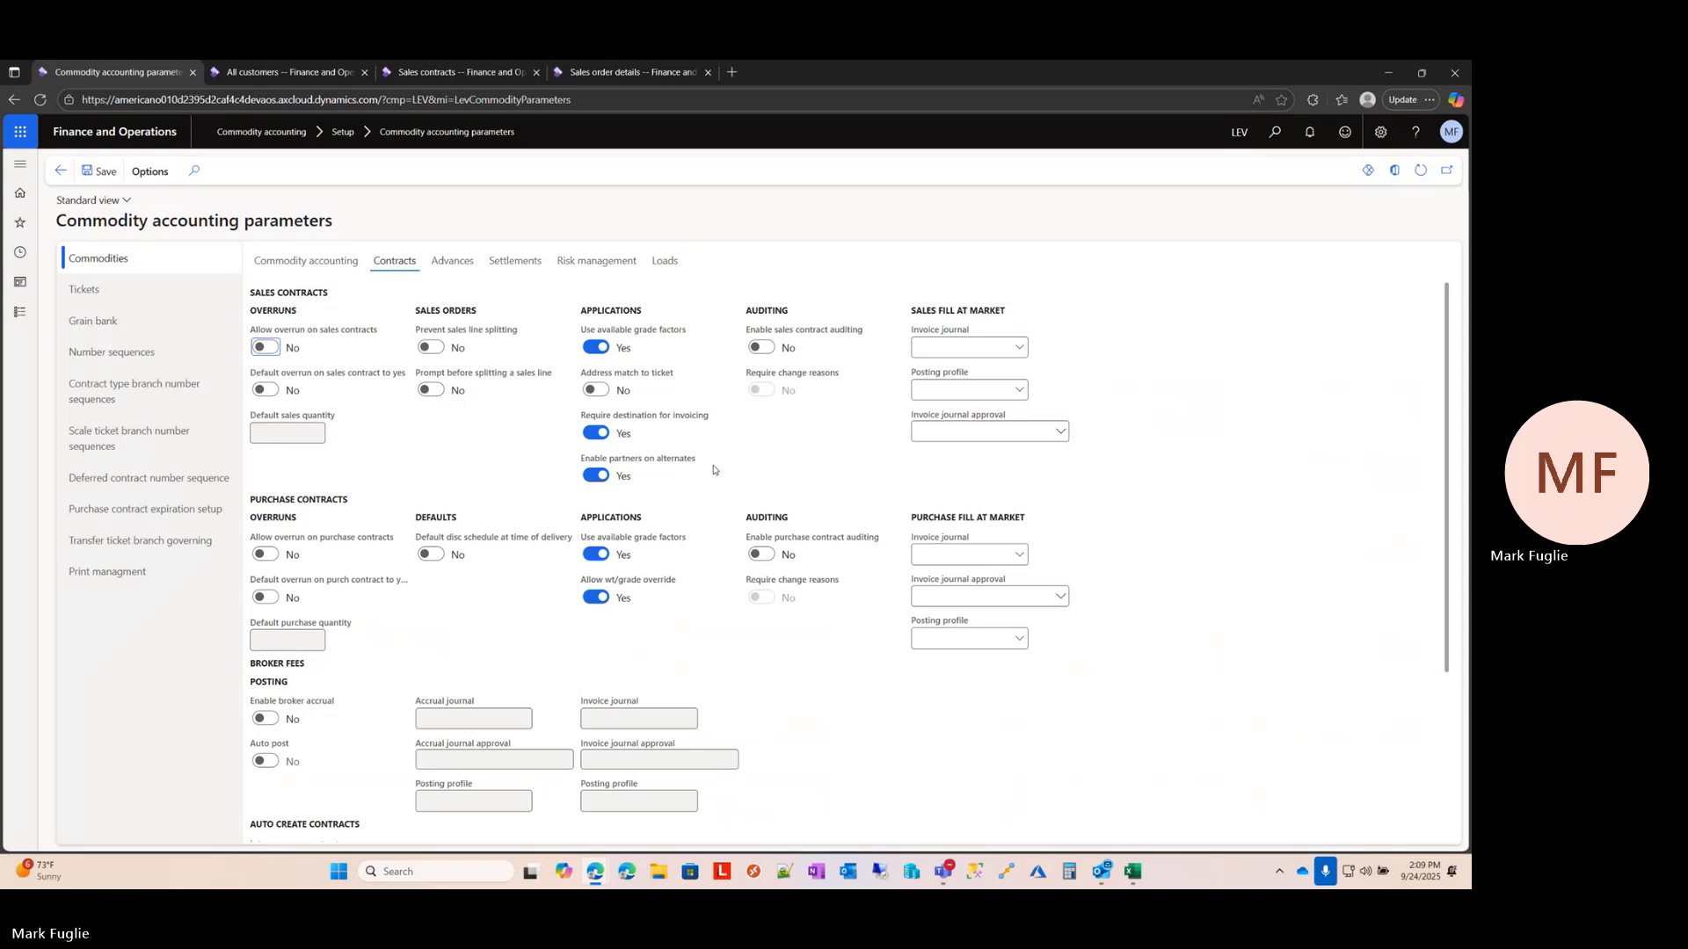
{"action": "mouse_move", "coordinate": [646, 476]}
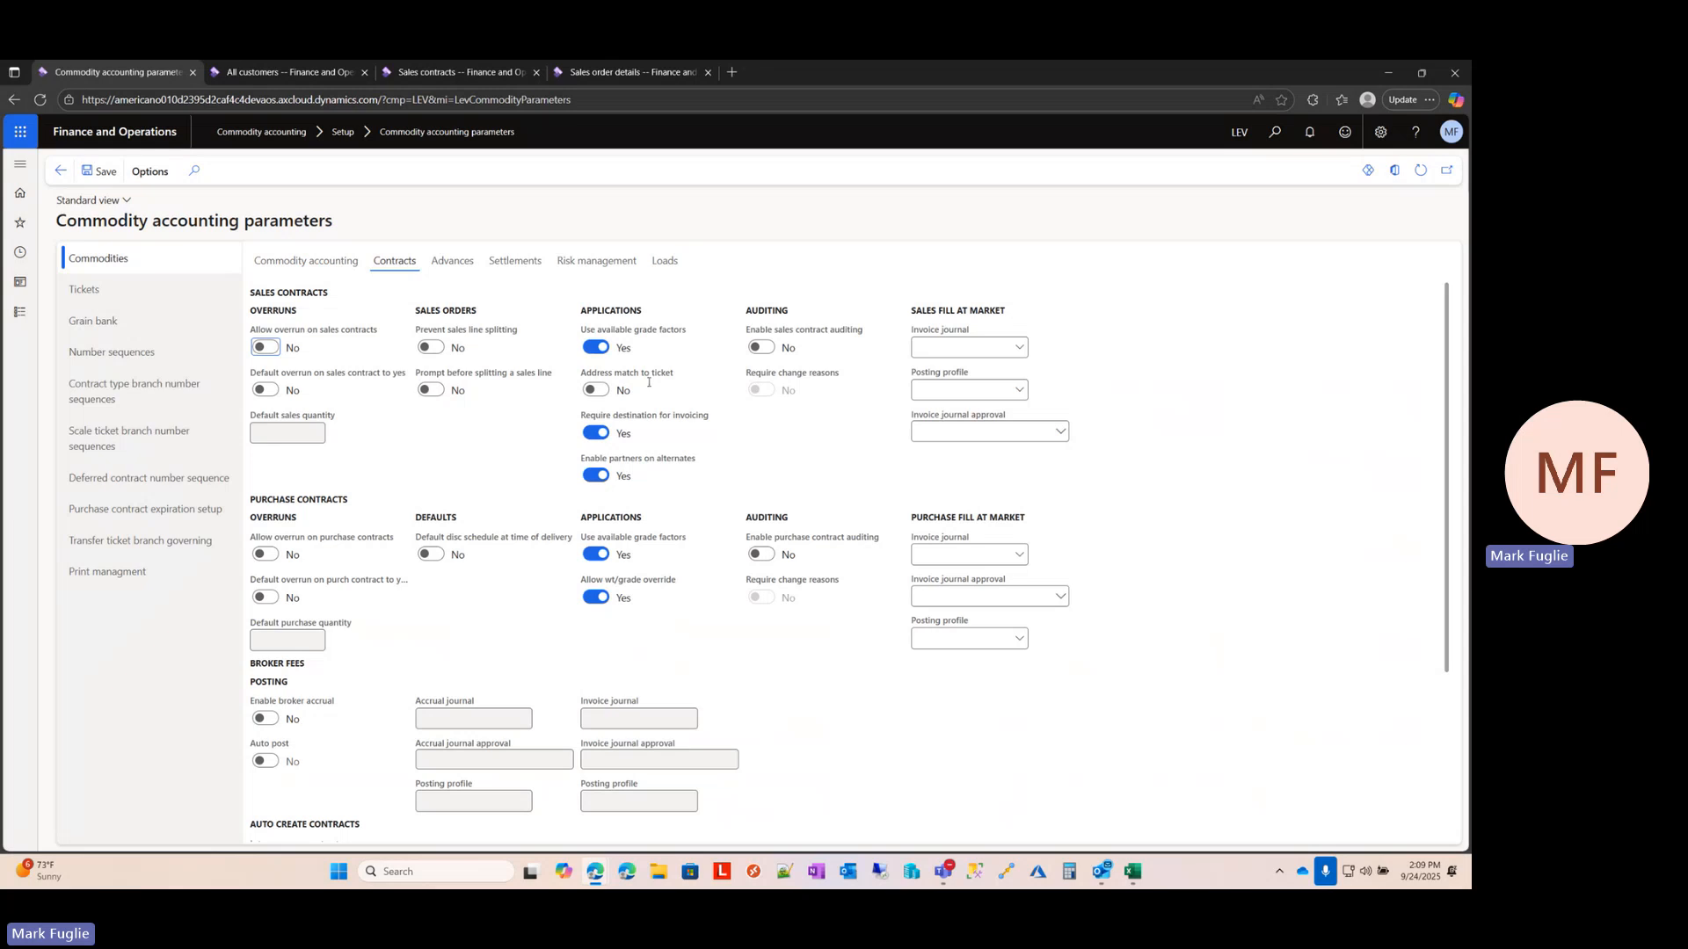
{"action": "mouse_move", "coordinate": [620, 379]}
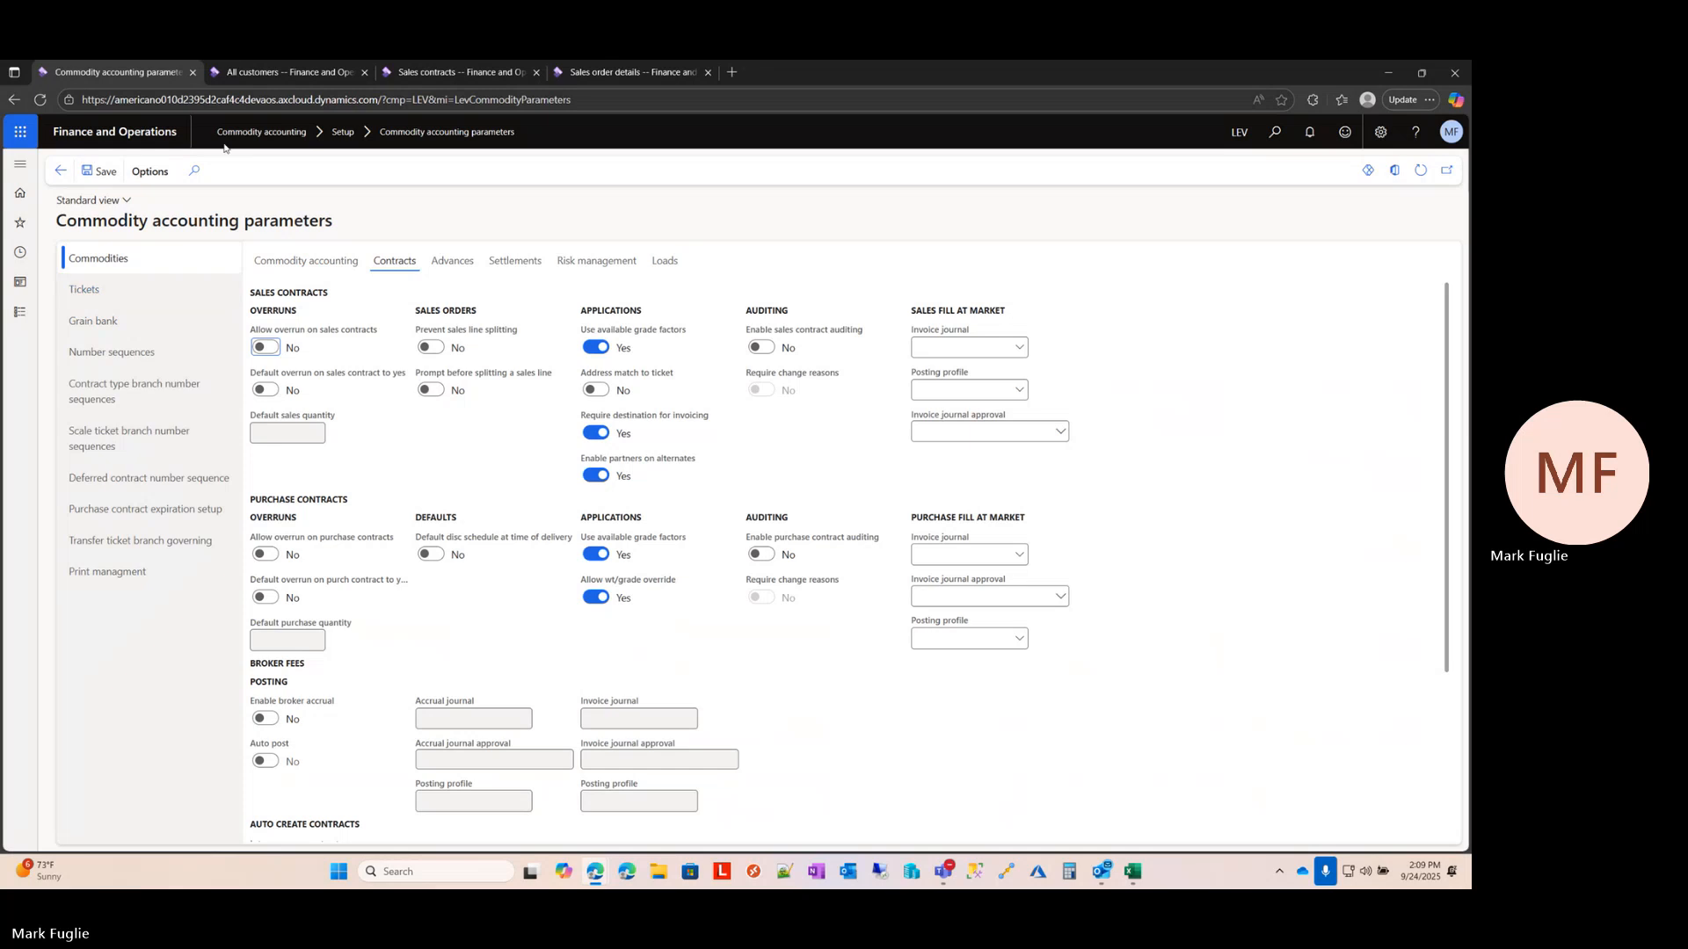
Open the default apply partners list for the Sletten Farms customer to review its sales and purchase partners
{"action": "left_click", "coordinate": [285, 81]}
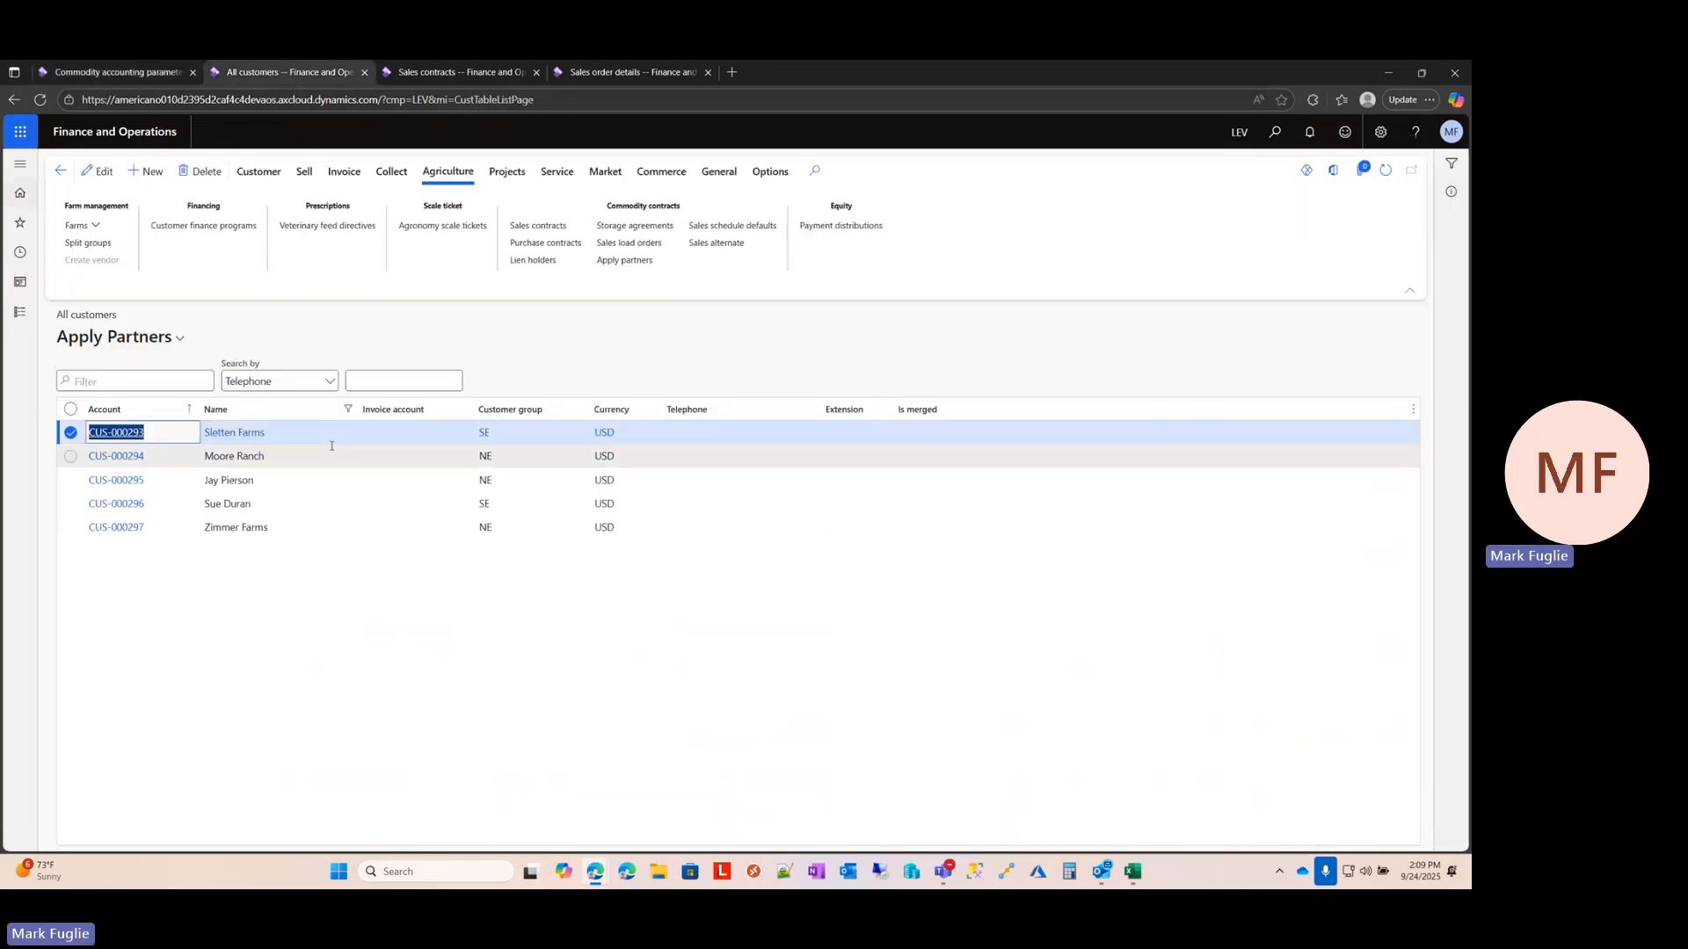
{"action": "left_click", "coordinate": [634, 268]}
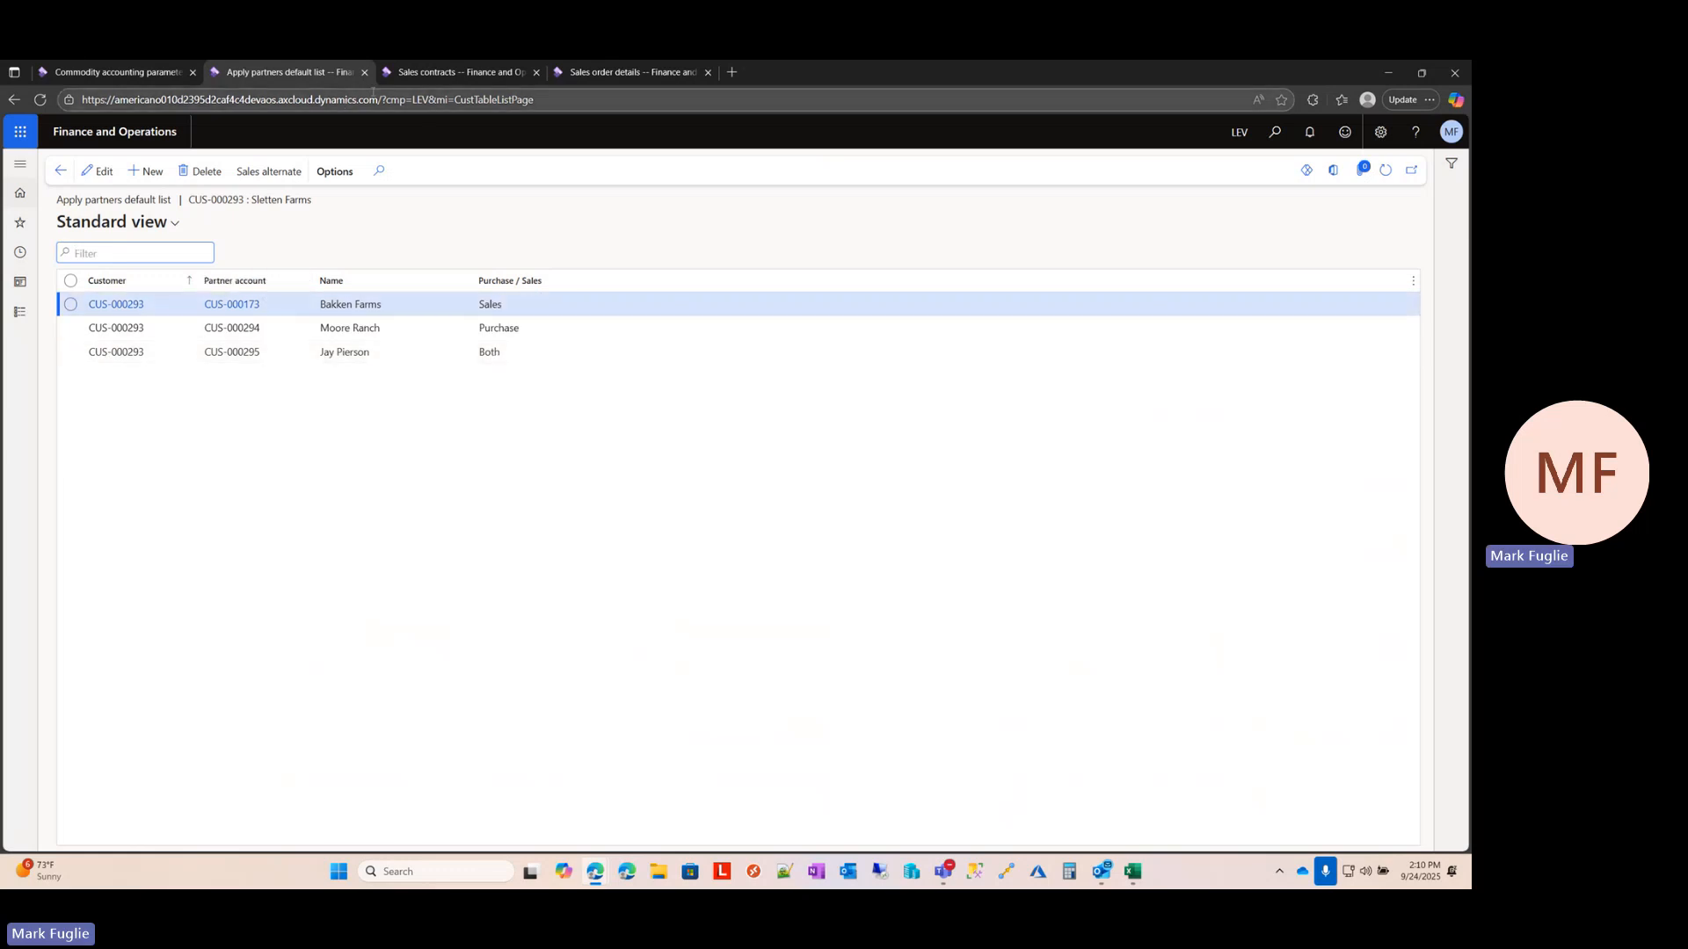
Review the apply partners listed in the header of the Sletten Farms sales contract
{"action": "left_click", "coordinate": [471, 73]}
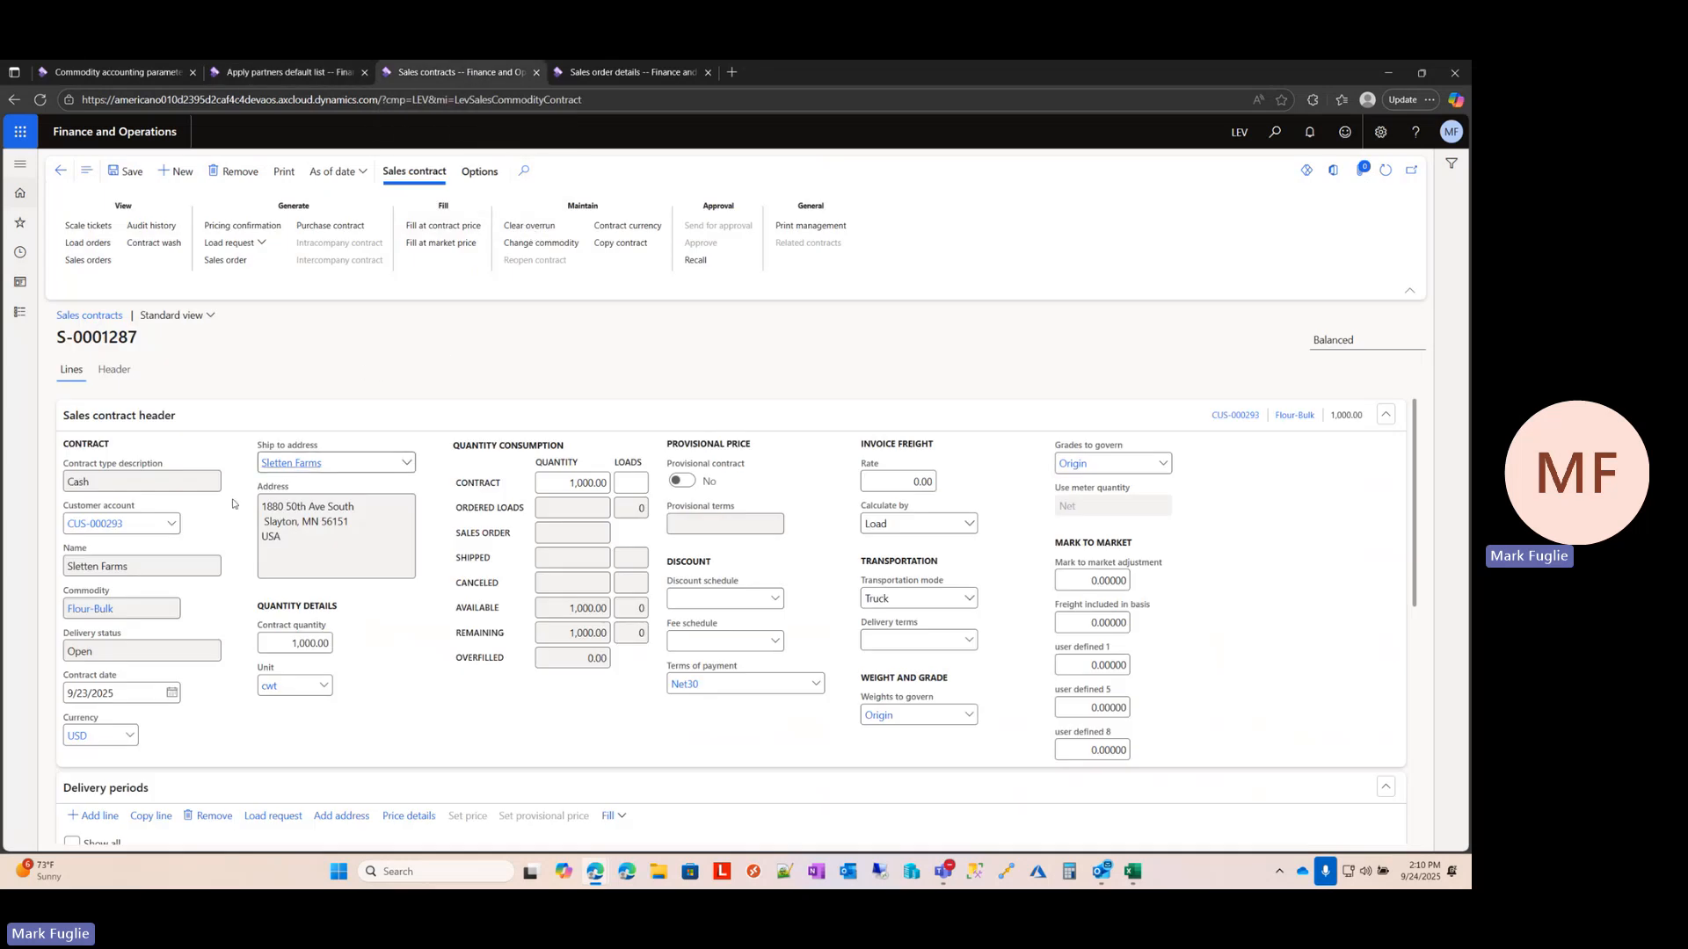
{"action": "left_click", "coordinate": [121, 380]}
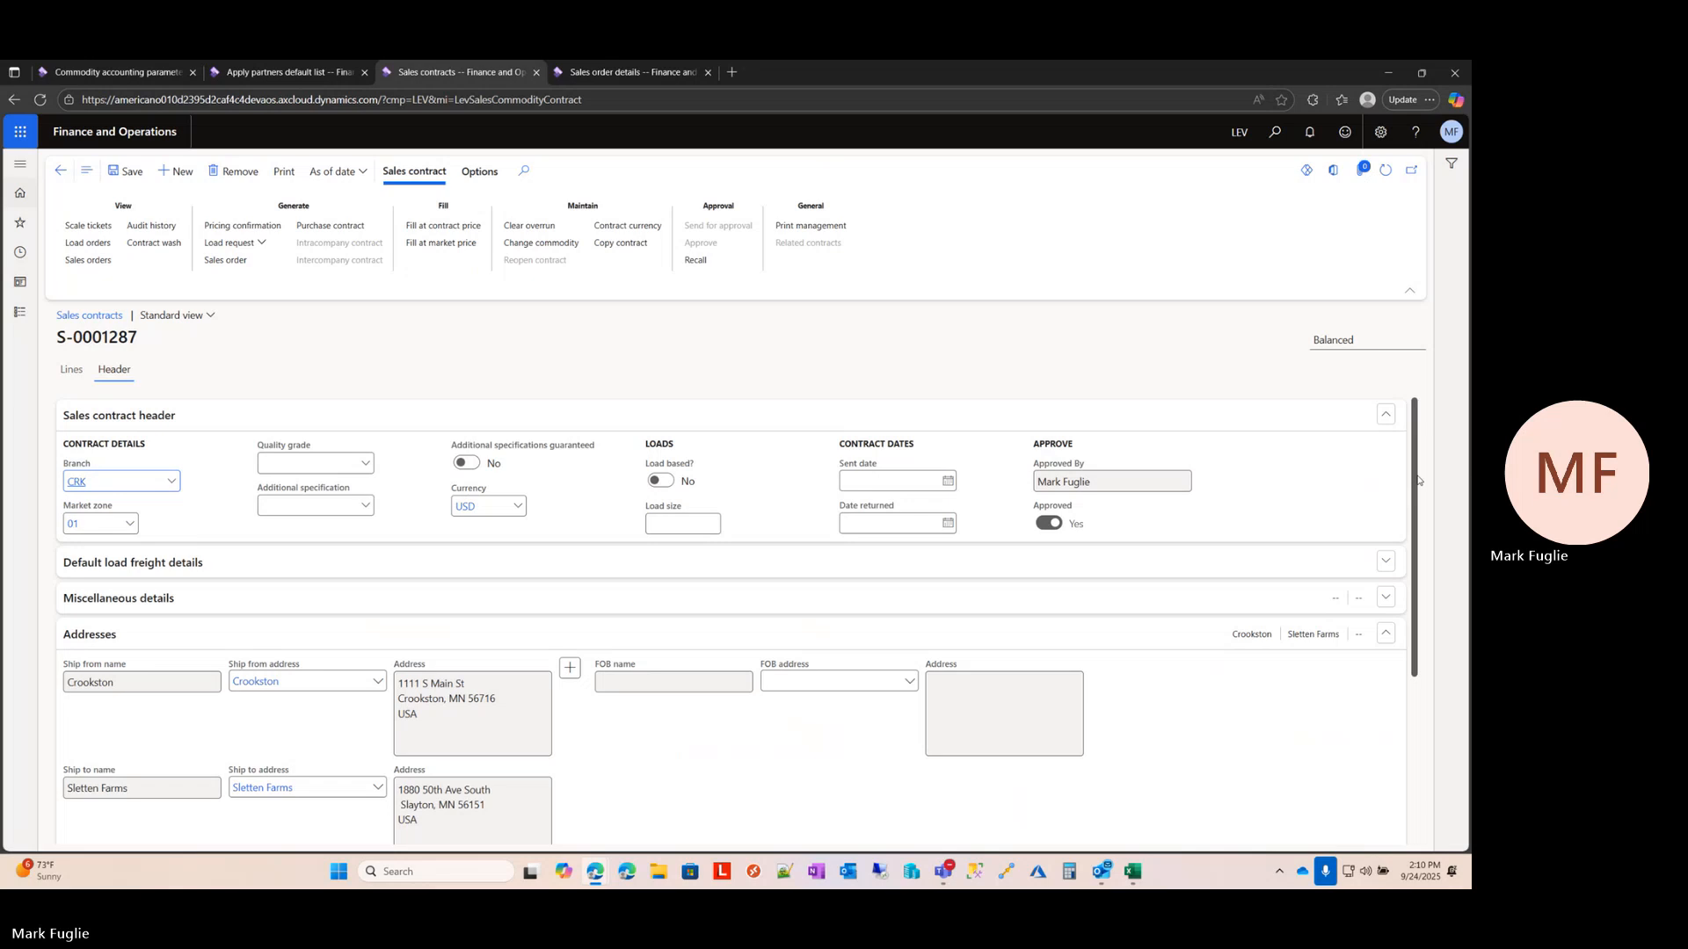
{"action": "left_click_drag", "start_coordinate": [1418, 482], "coordinate": [1429, 639]}
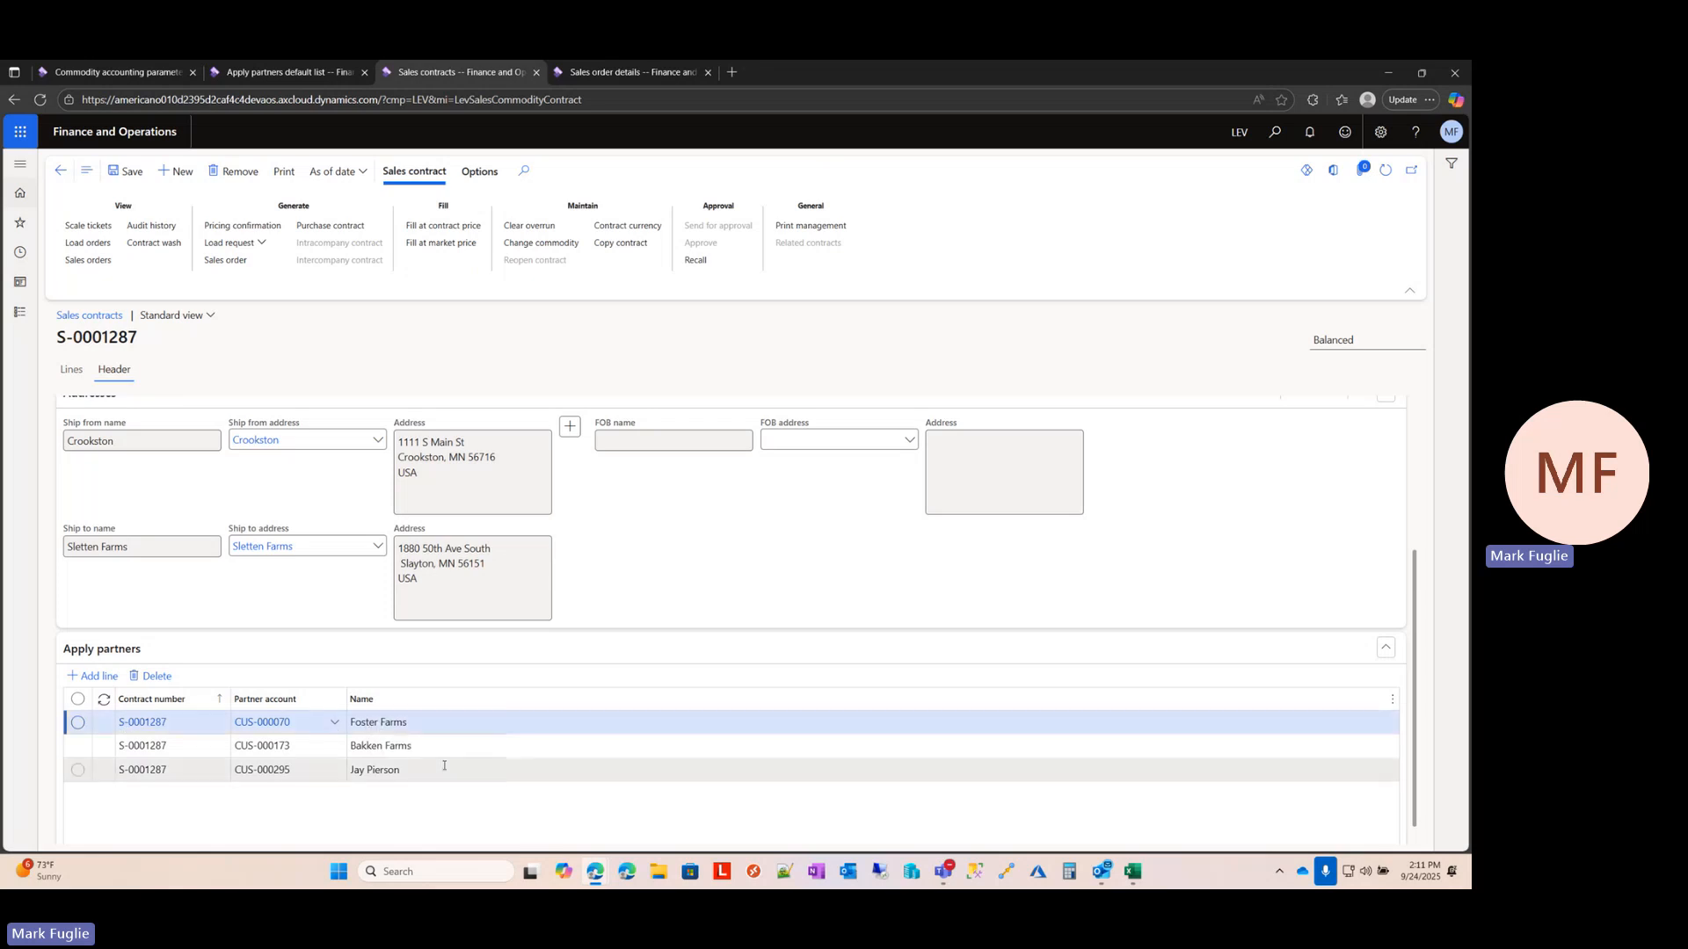
{"action": "scroll", "coordinate": [346, 626], "scroll_direction": "up", "scroll_amount": 1}
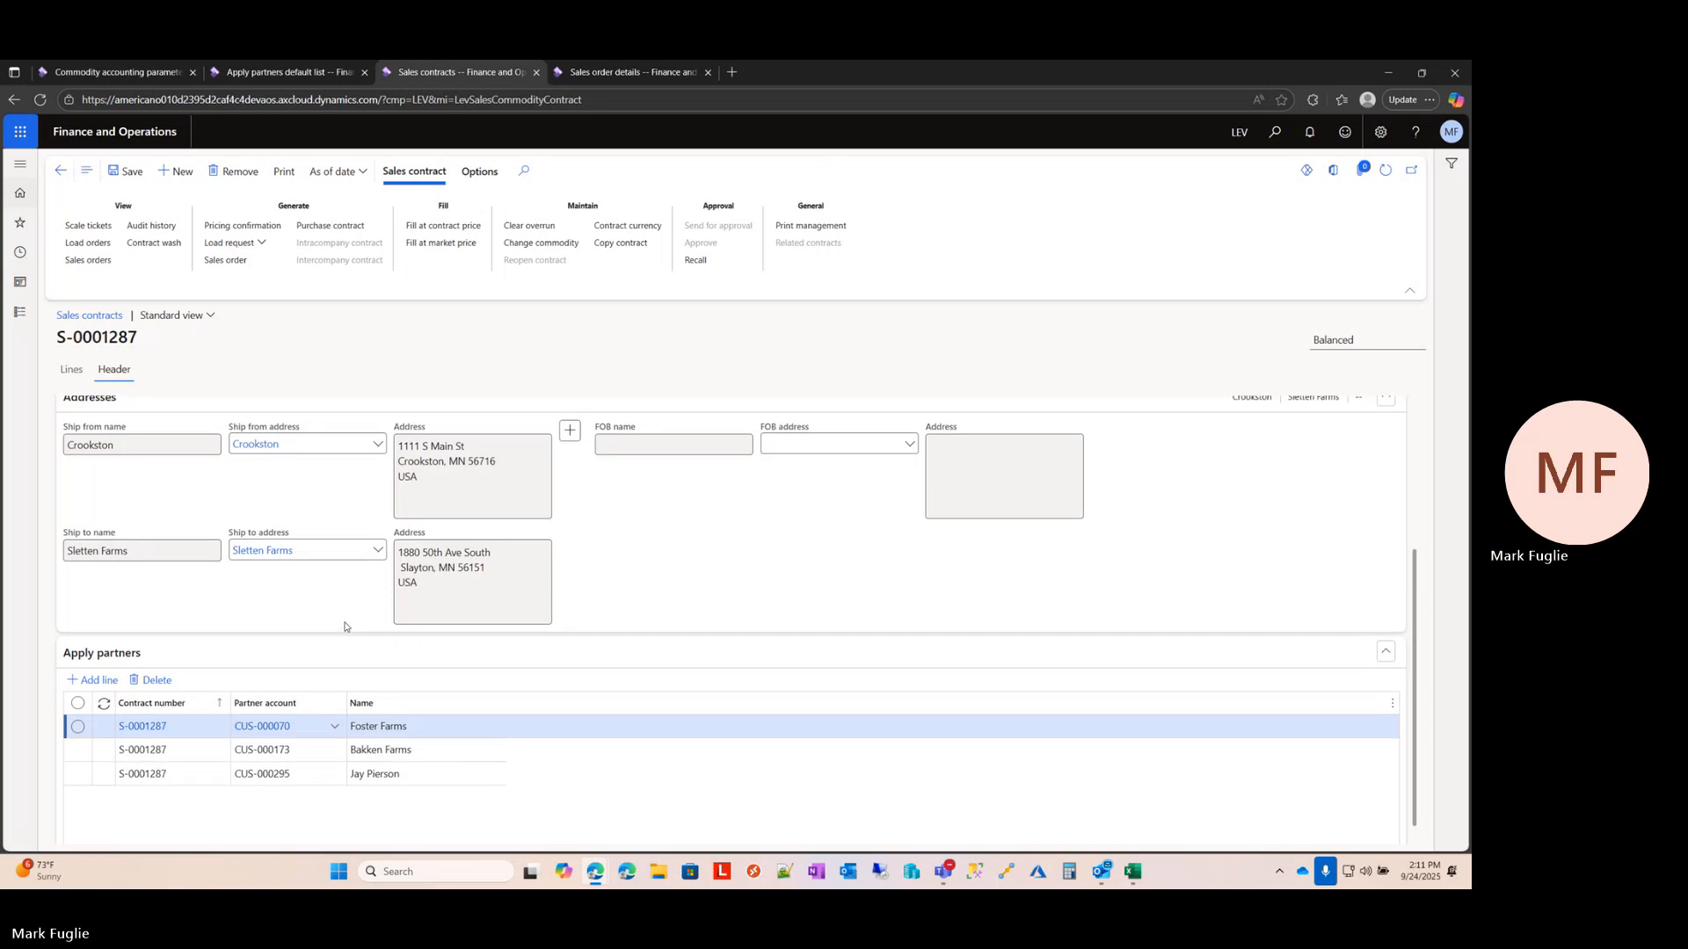
{"action": "scroll", "coordinate": [346, 606], "scroll_direction": "up", "scroll_amount": 4}
Open the sales alternates for Sletten Farms and compare them with the sales contract parameters
{"action": "left_click", "coordinate": [281, 72]}
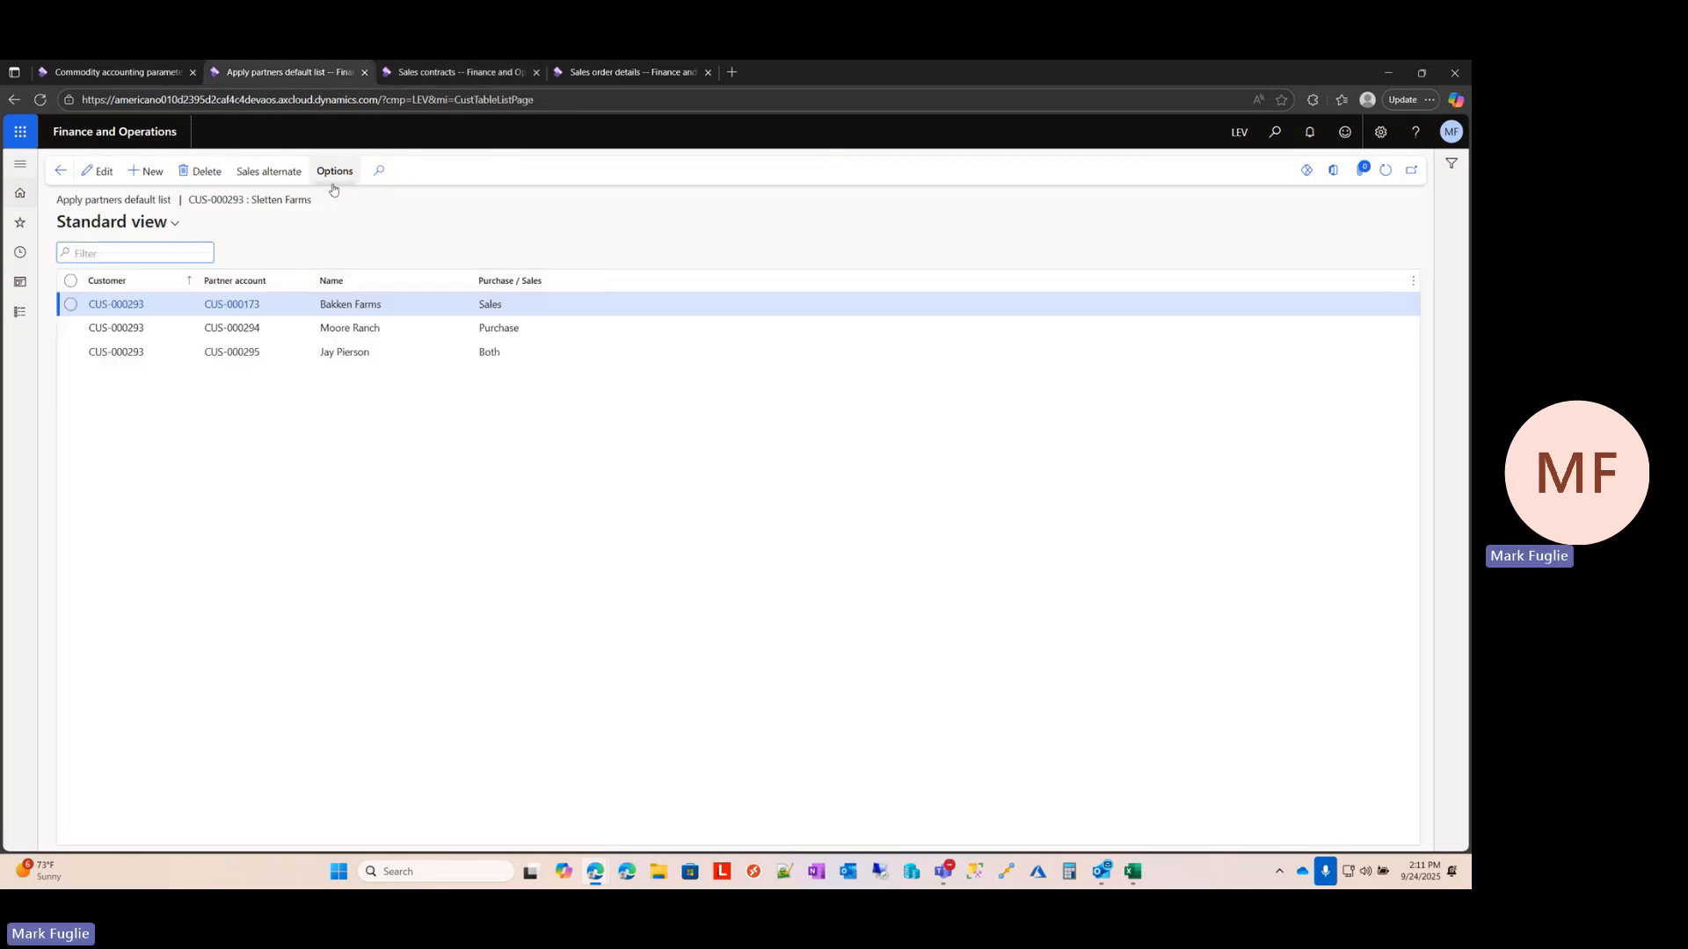
{"action": "left_click", "coordinate": [61, 170]}
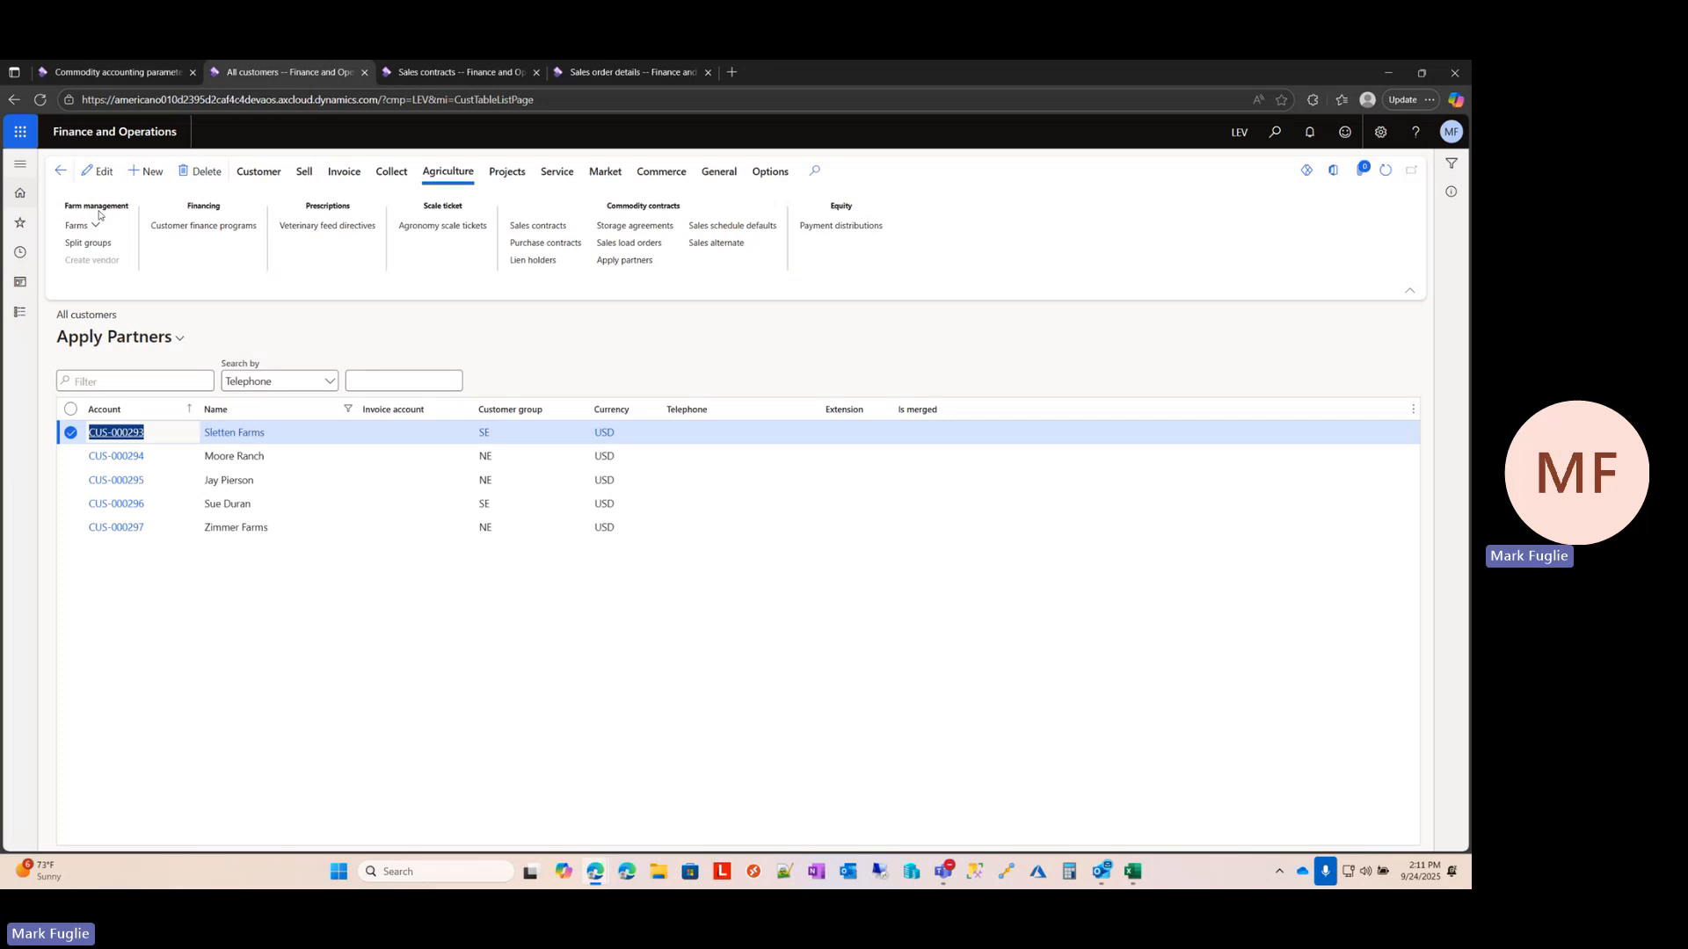
{"action": "left_click", "coordinate": [717, 246]}
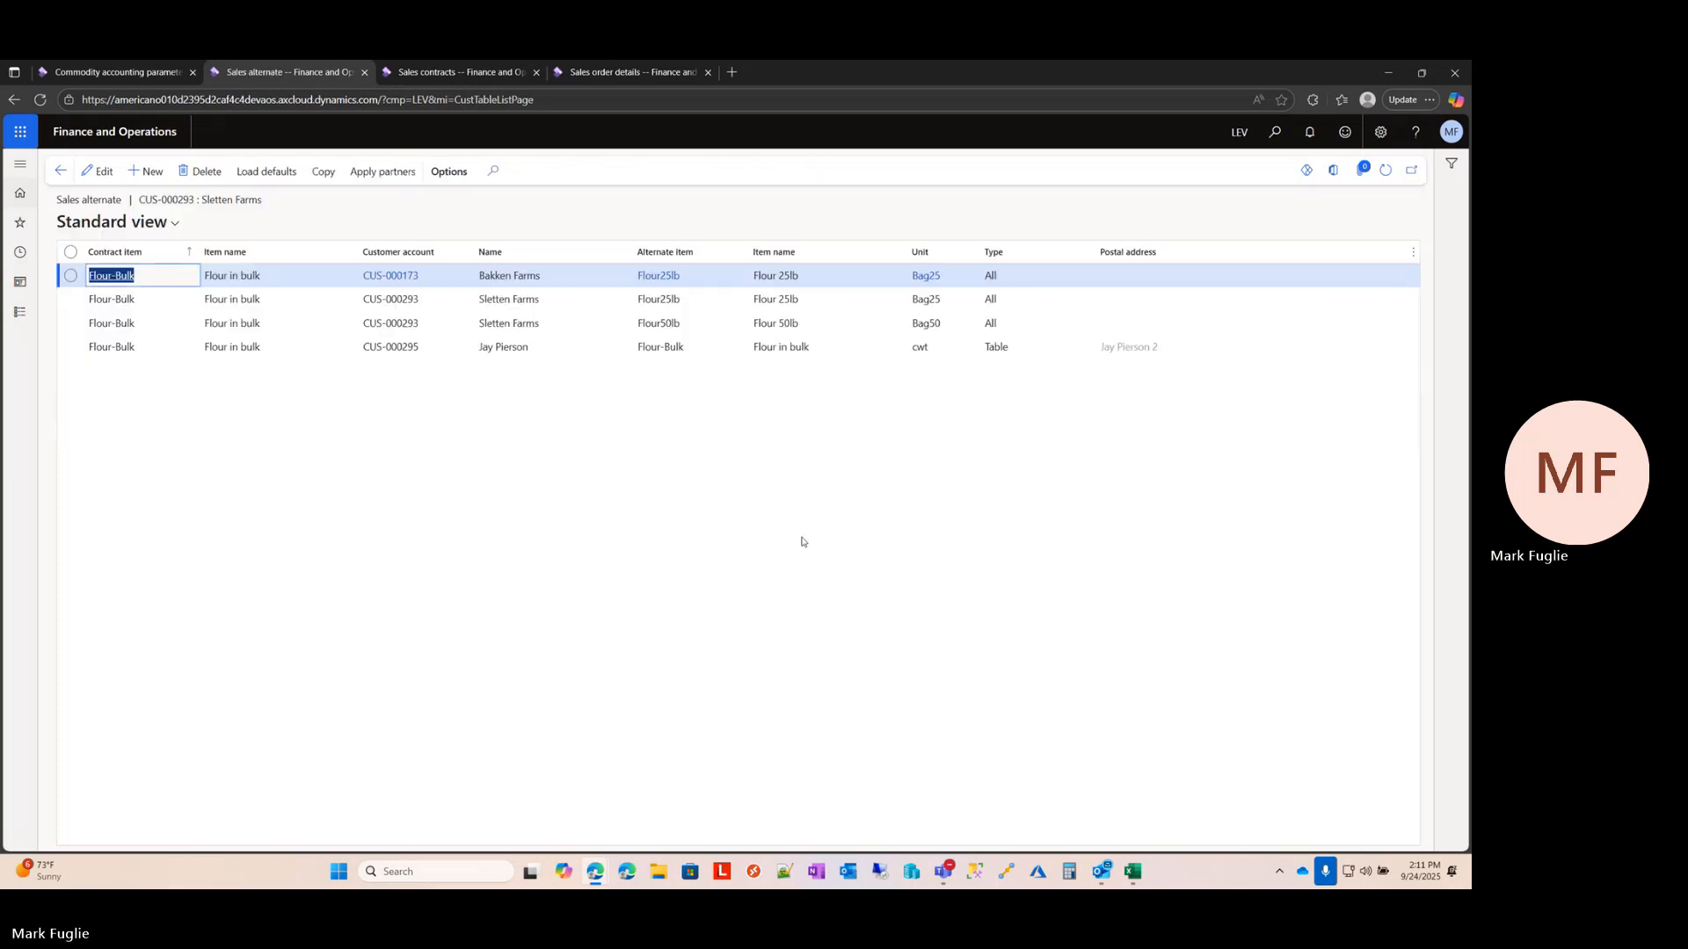
{"action": "left_click", "coordinate": [157, 73]}
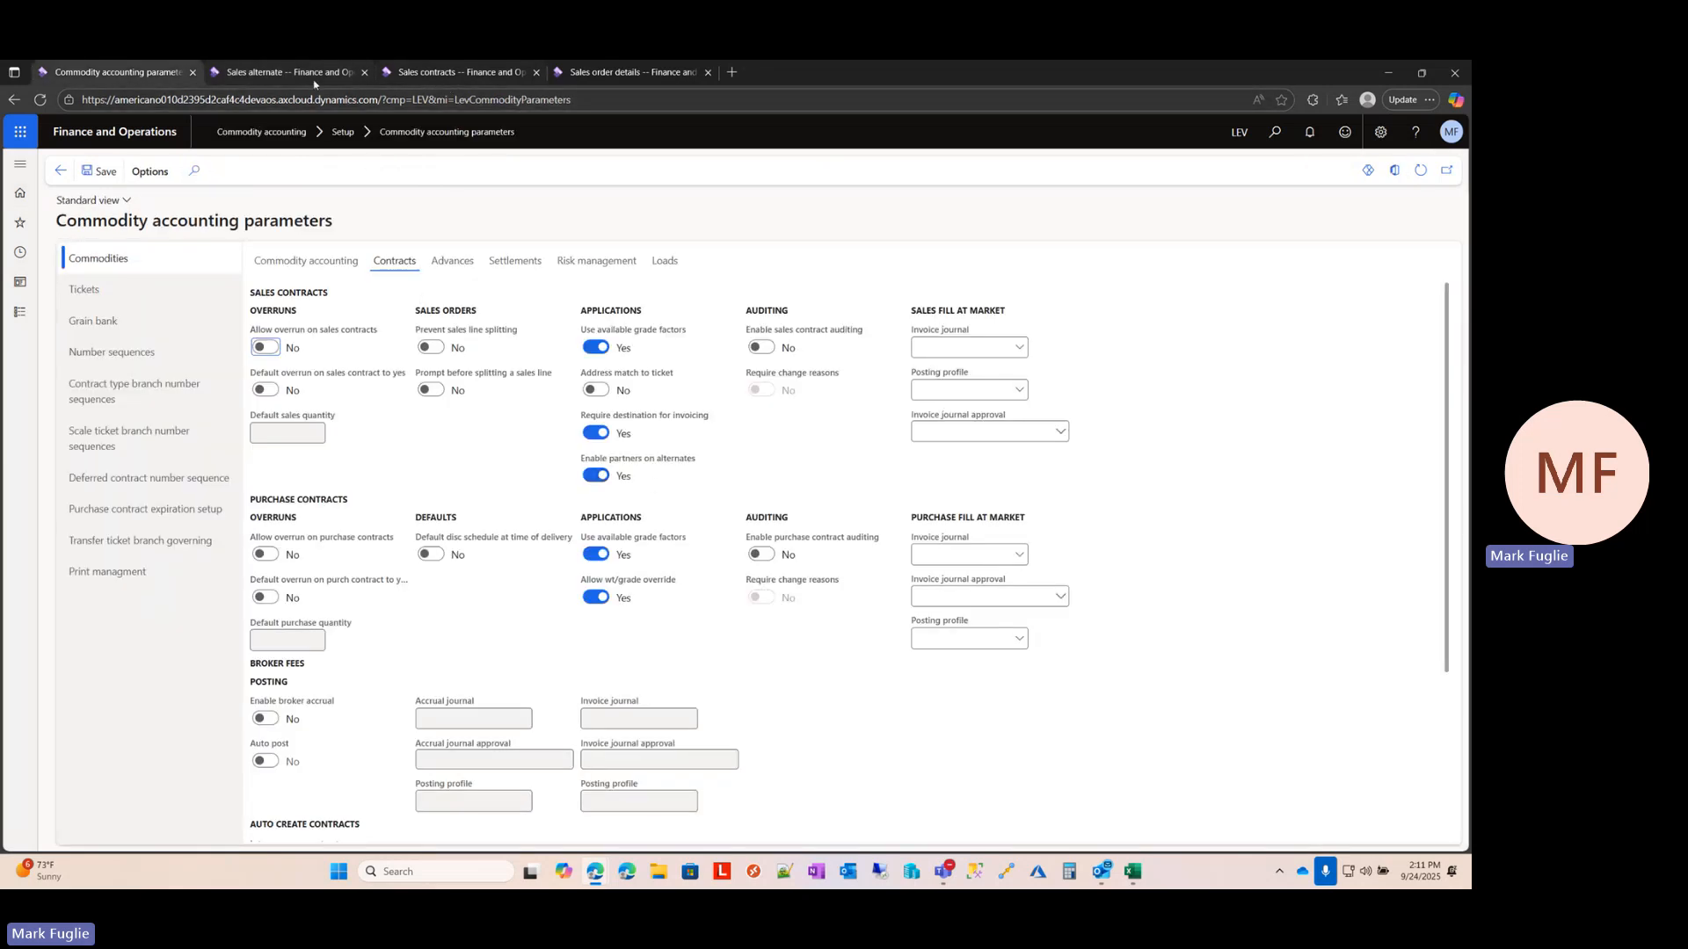
{"action": "left_click", "coordinate": [282, 72]}
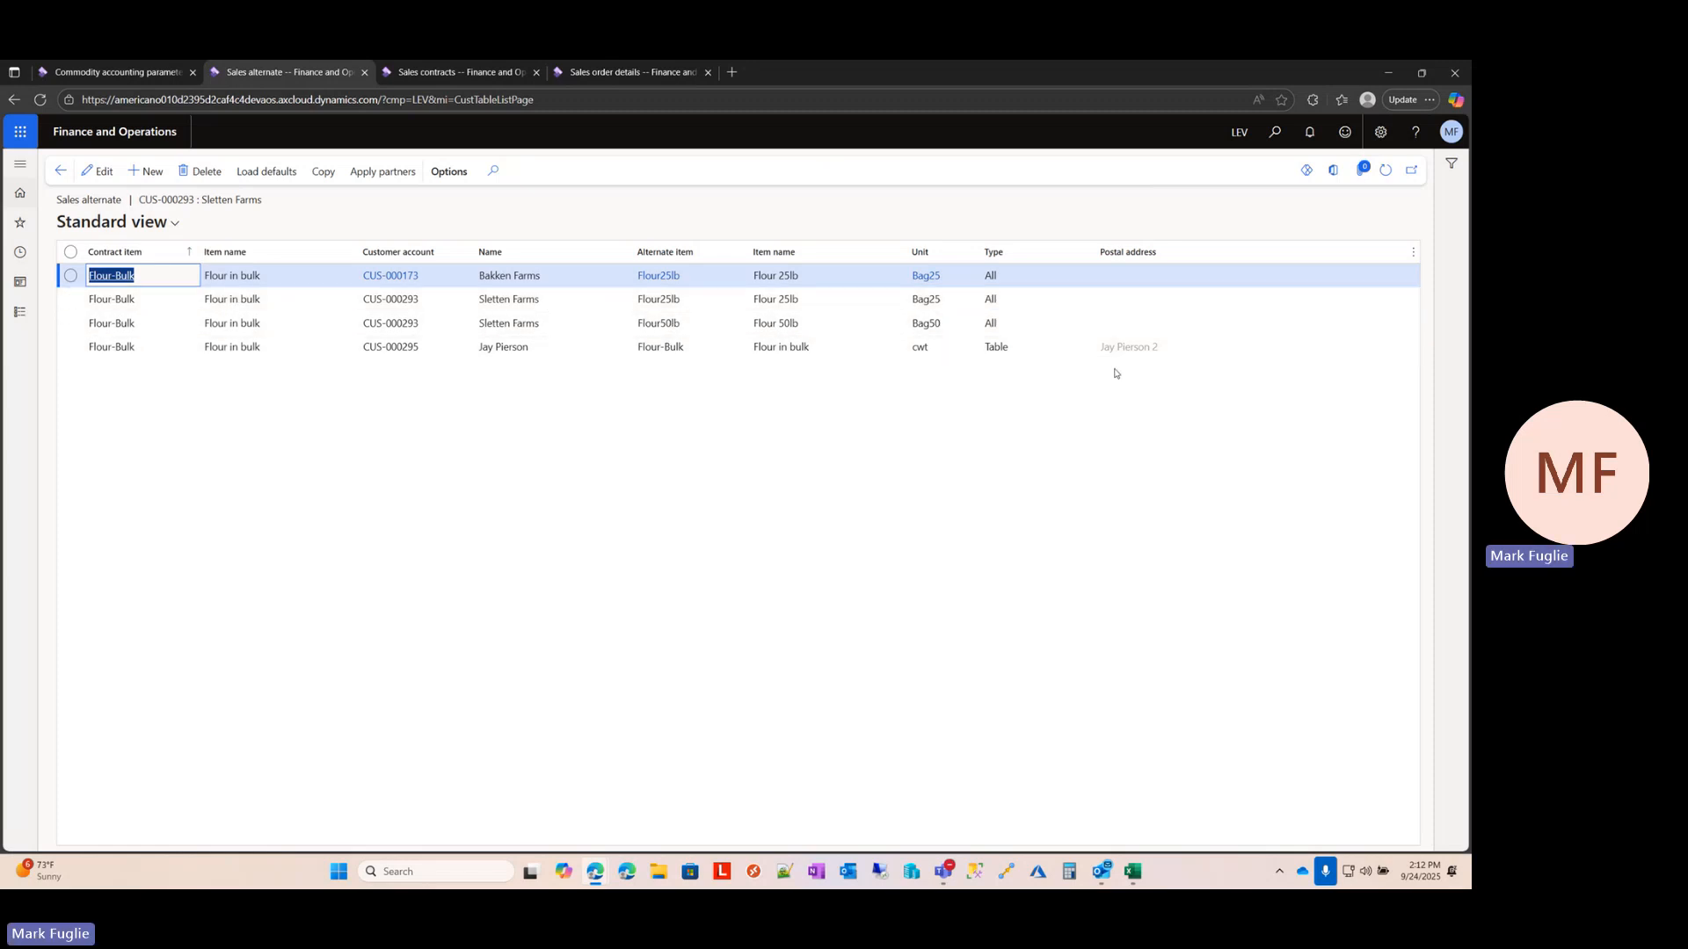
View the alternate delivery pricing lines for the delivery period of the Sletten Farms sales contract
{"action": "left_click", "coordinate": [501, 75]}
{"action": "scroll", "coordinate": [446, 472], "scroll_direction": "down", "scroll_amount": 5}
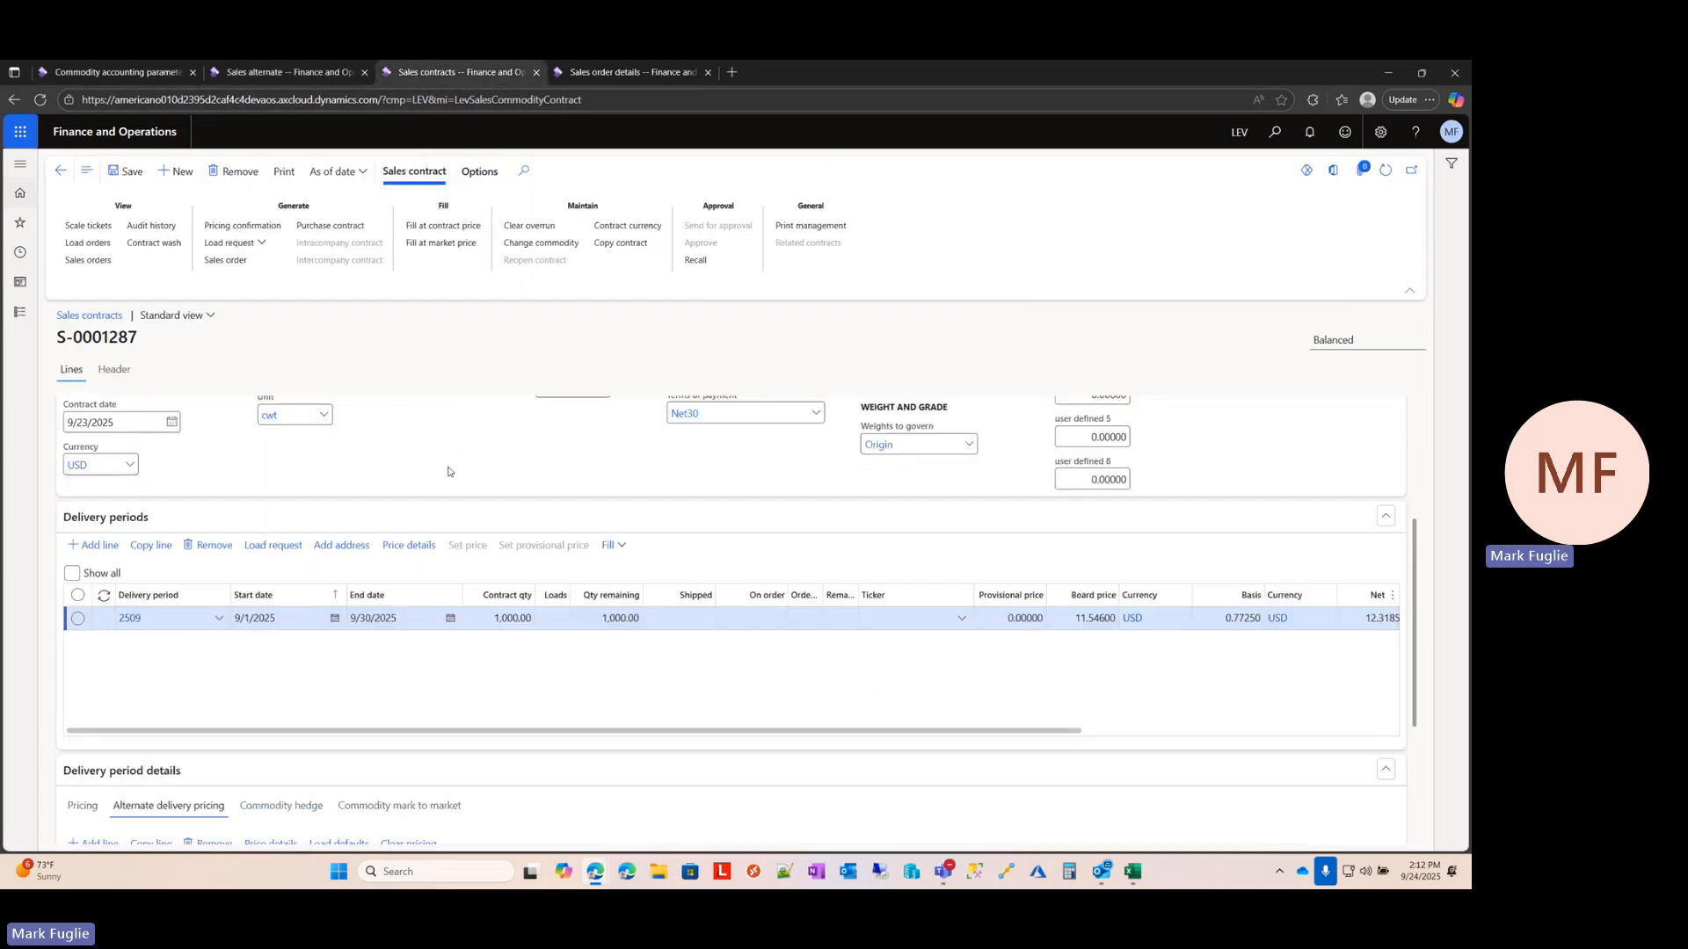
{"action": "scroll", "coordinate": [447, 472], "scroll_direction": "down", "scroll_amount": 1}
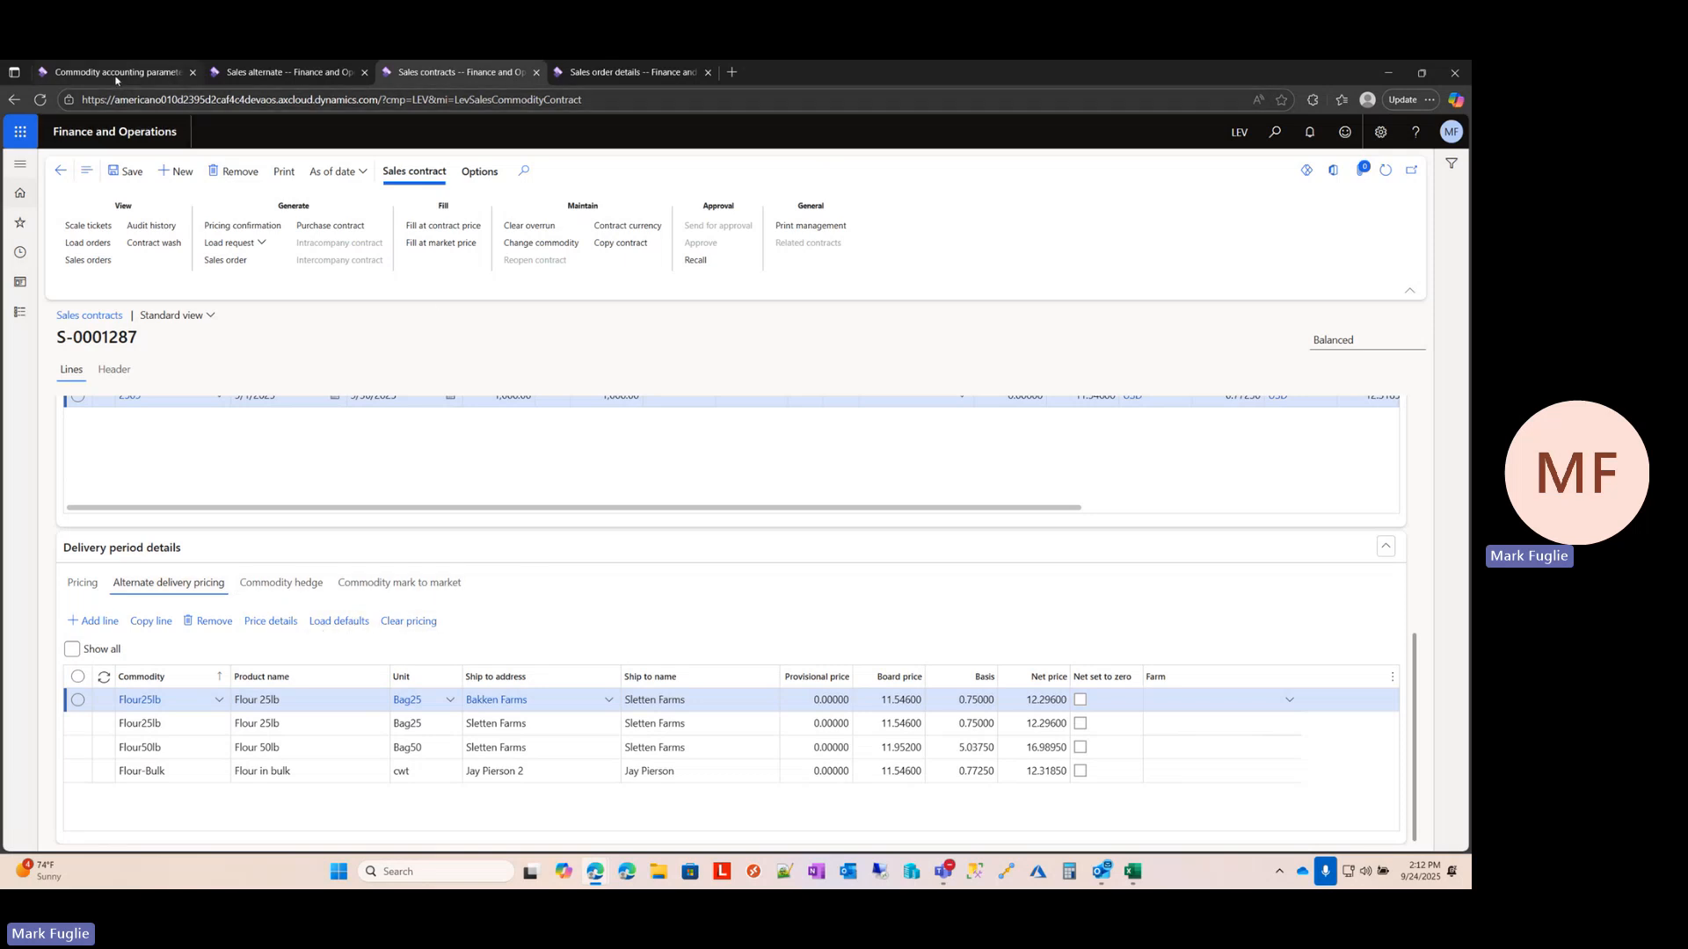
Compare the ship-to addresses on the contract's alternate pricing lines with the Enable partners on alternates and Address match to ticket parameters
{"action": "left_click", "coordinate": [172, 77]}
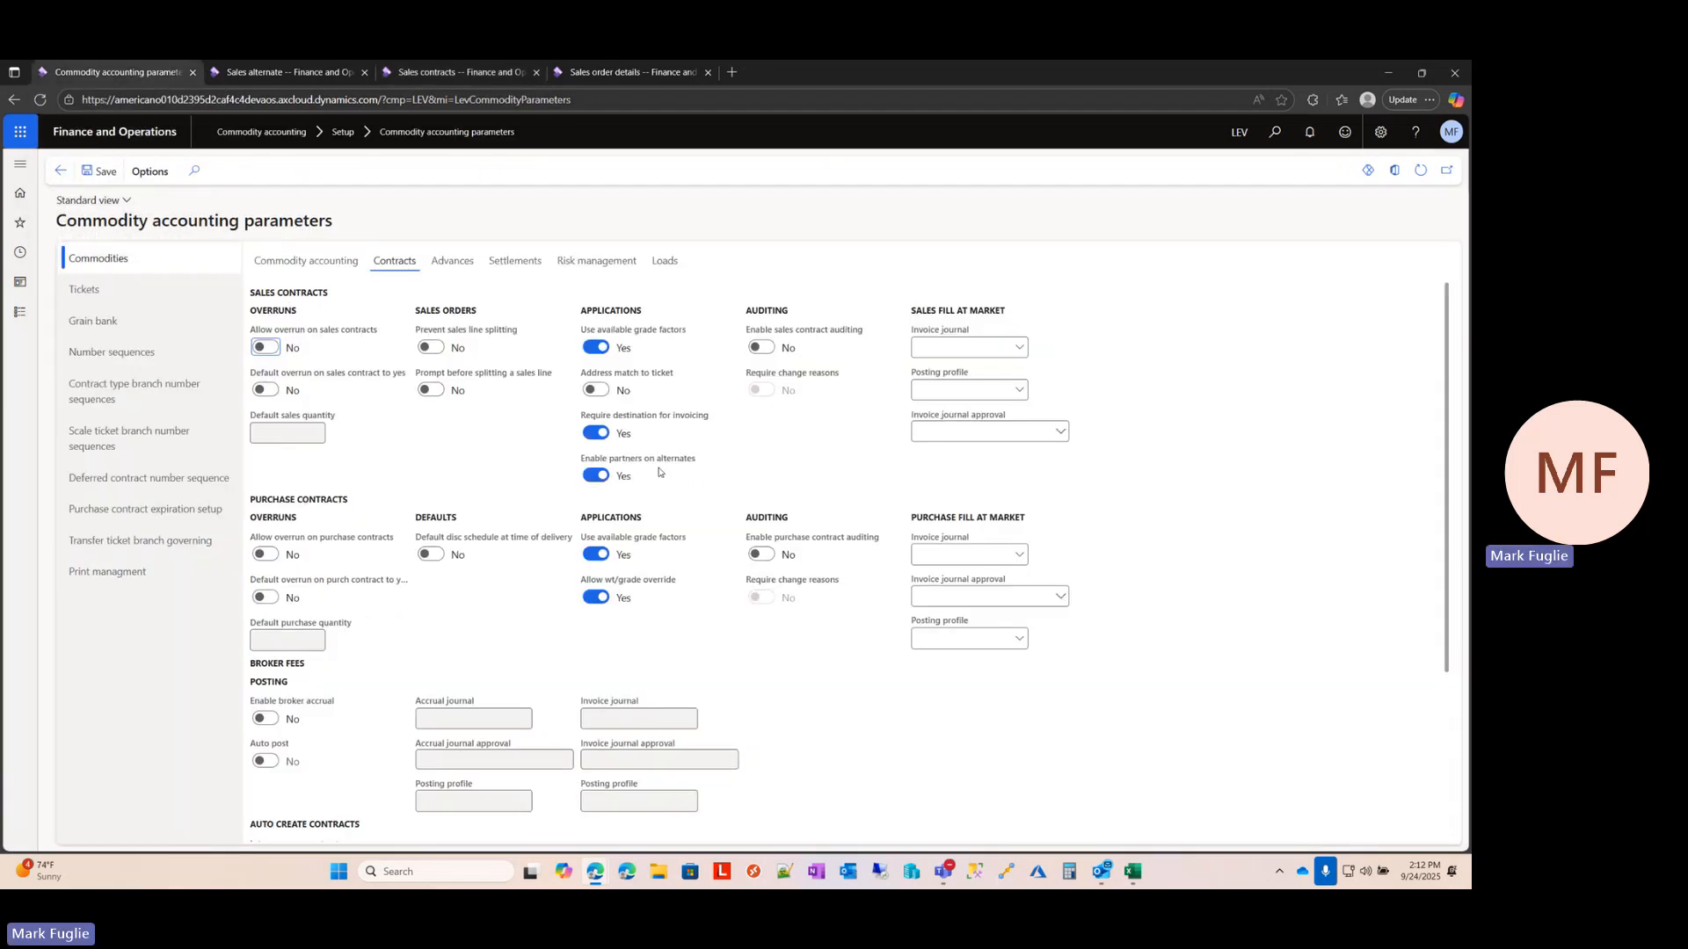
{"action": "left_click", "coordinate": [461, 73]}
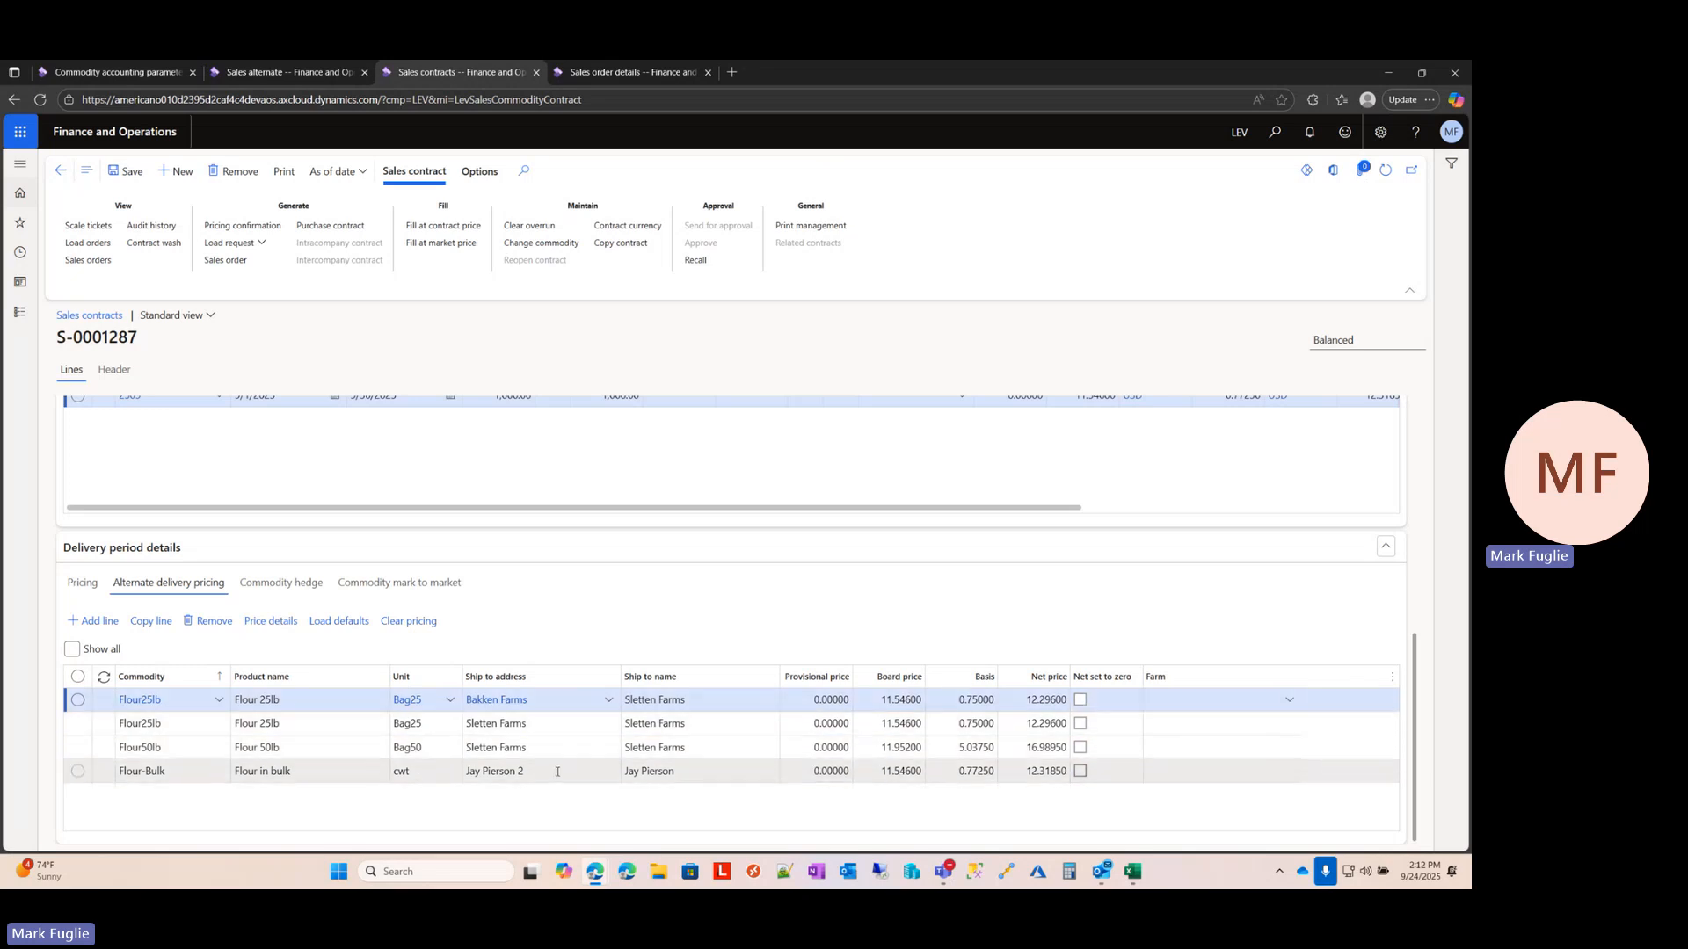
{"action": "mouse_move", "coordinate": [557, 771]}
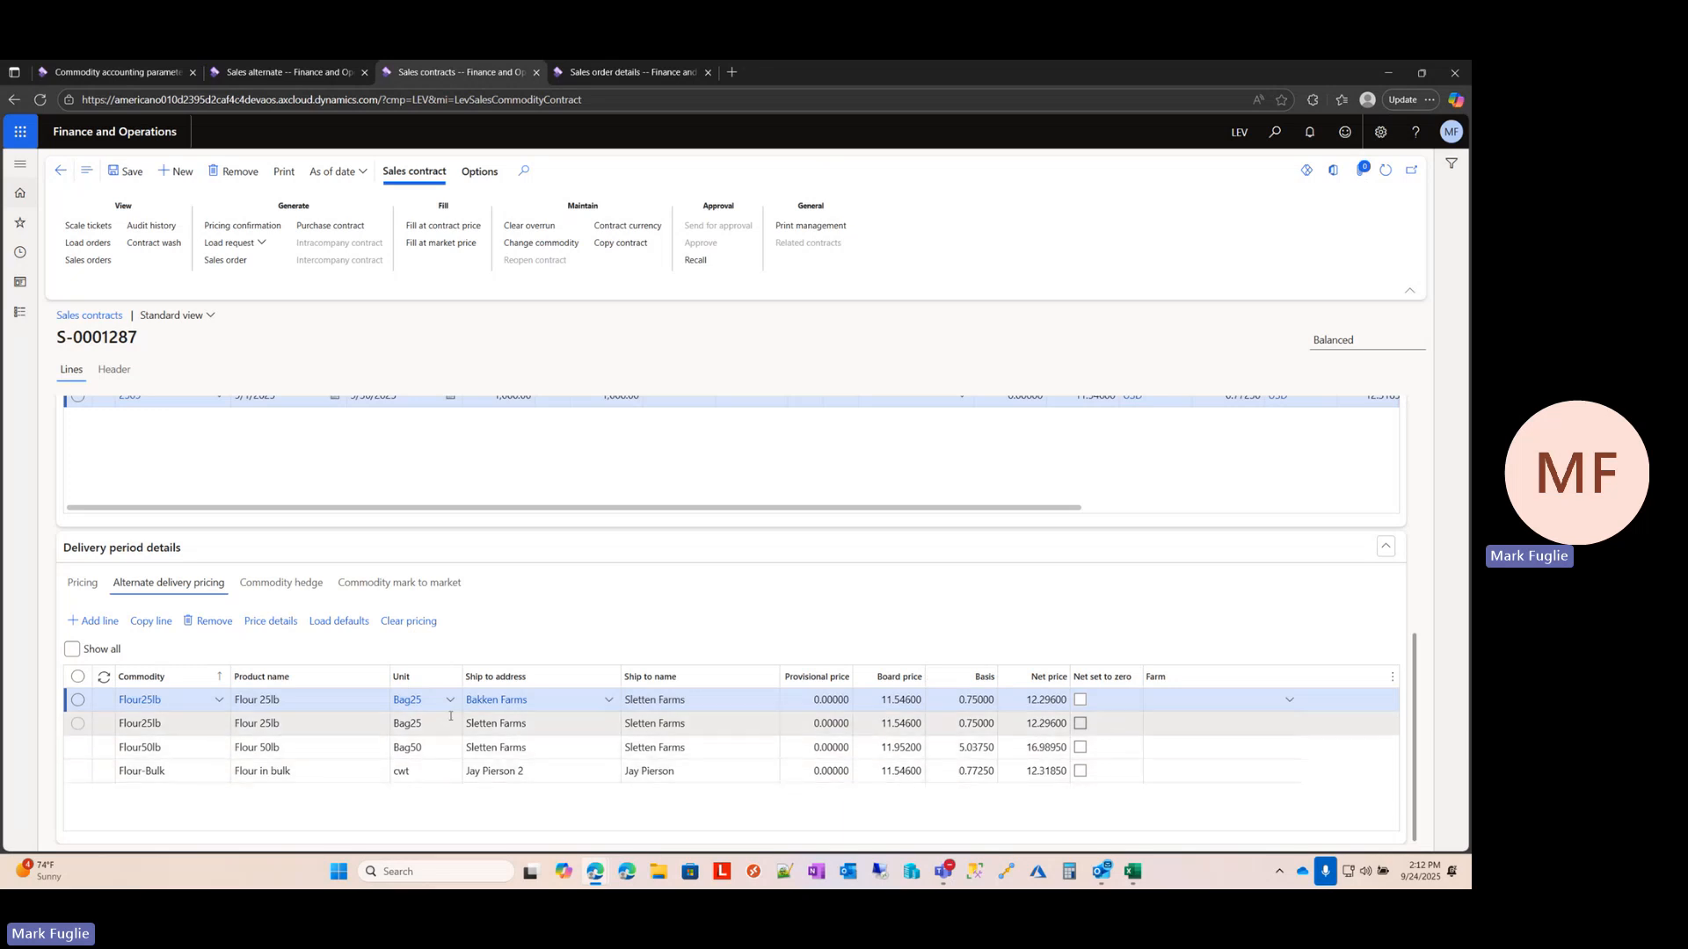
{"action": "mouse_move", "coordinate": [570, 704]}
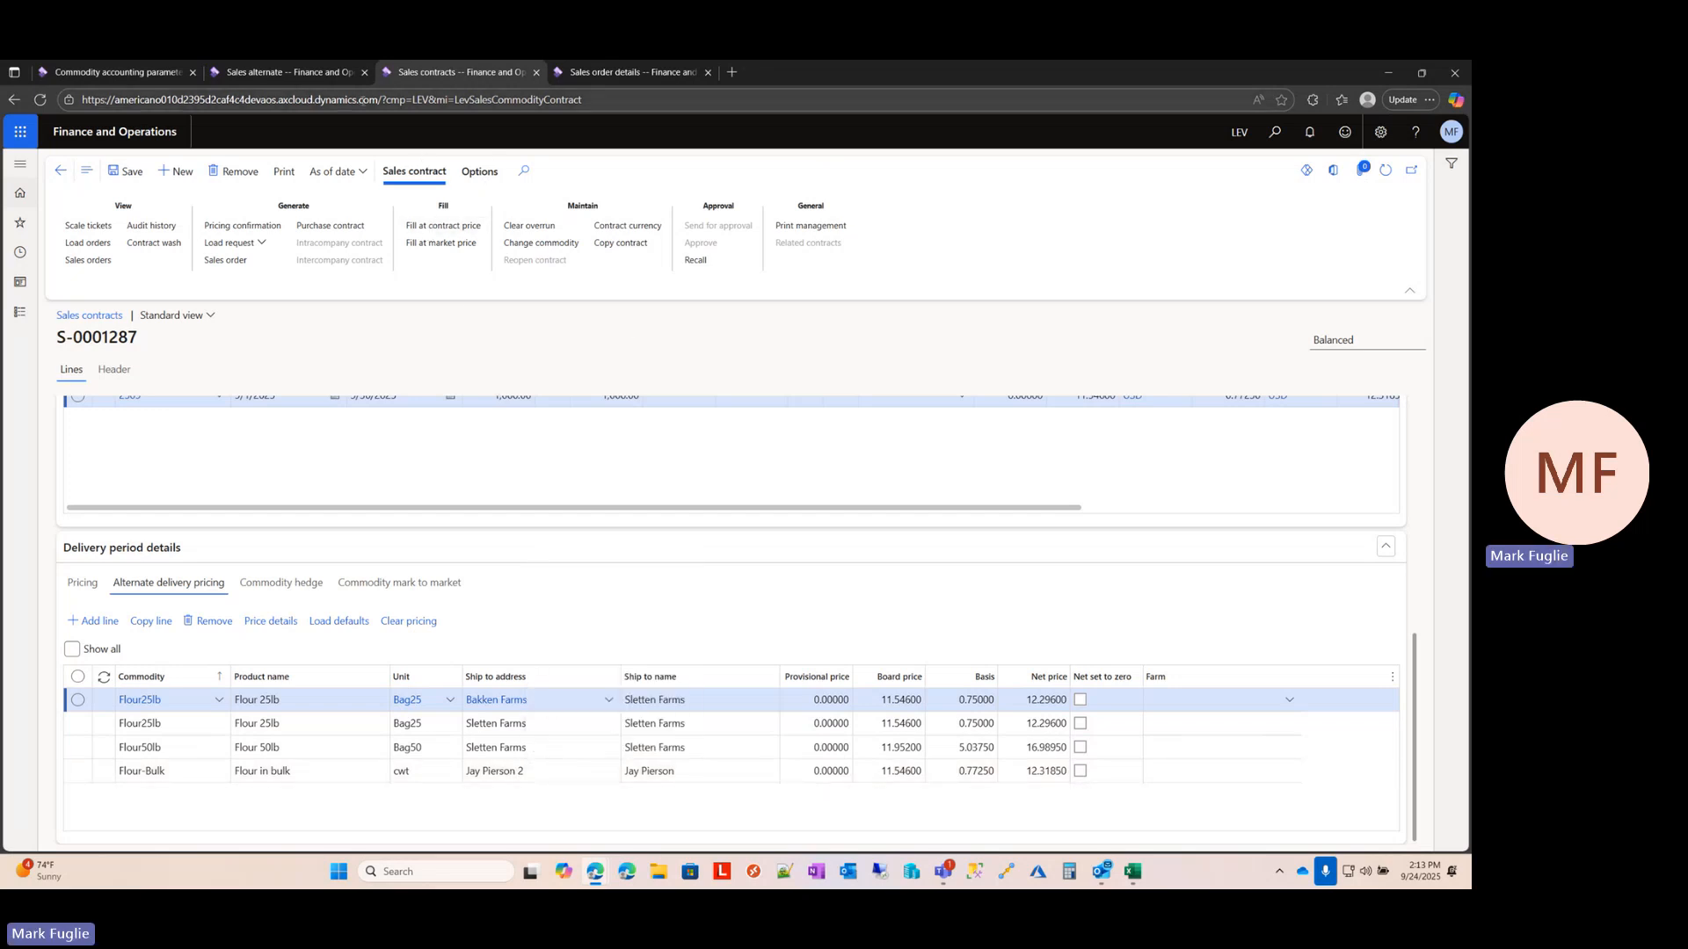
{"action": "left_click", "coordinate": [114, 72]}
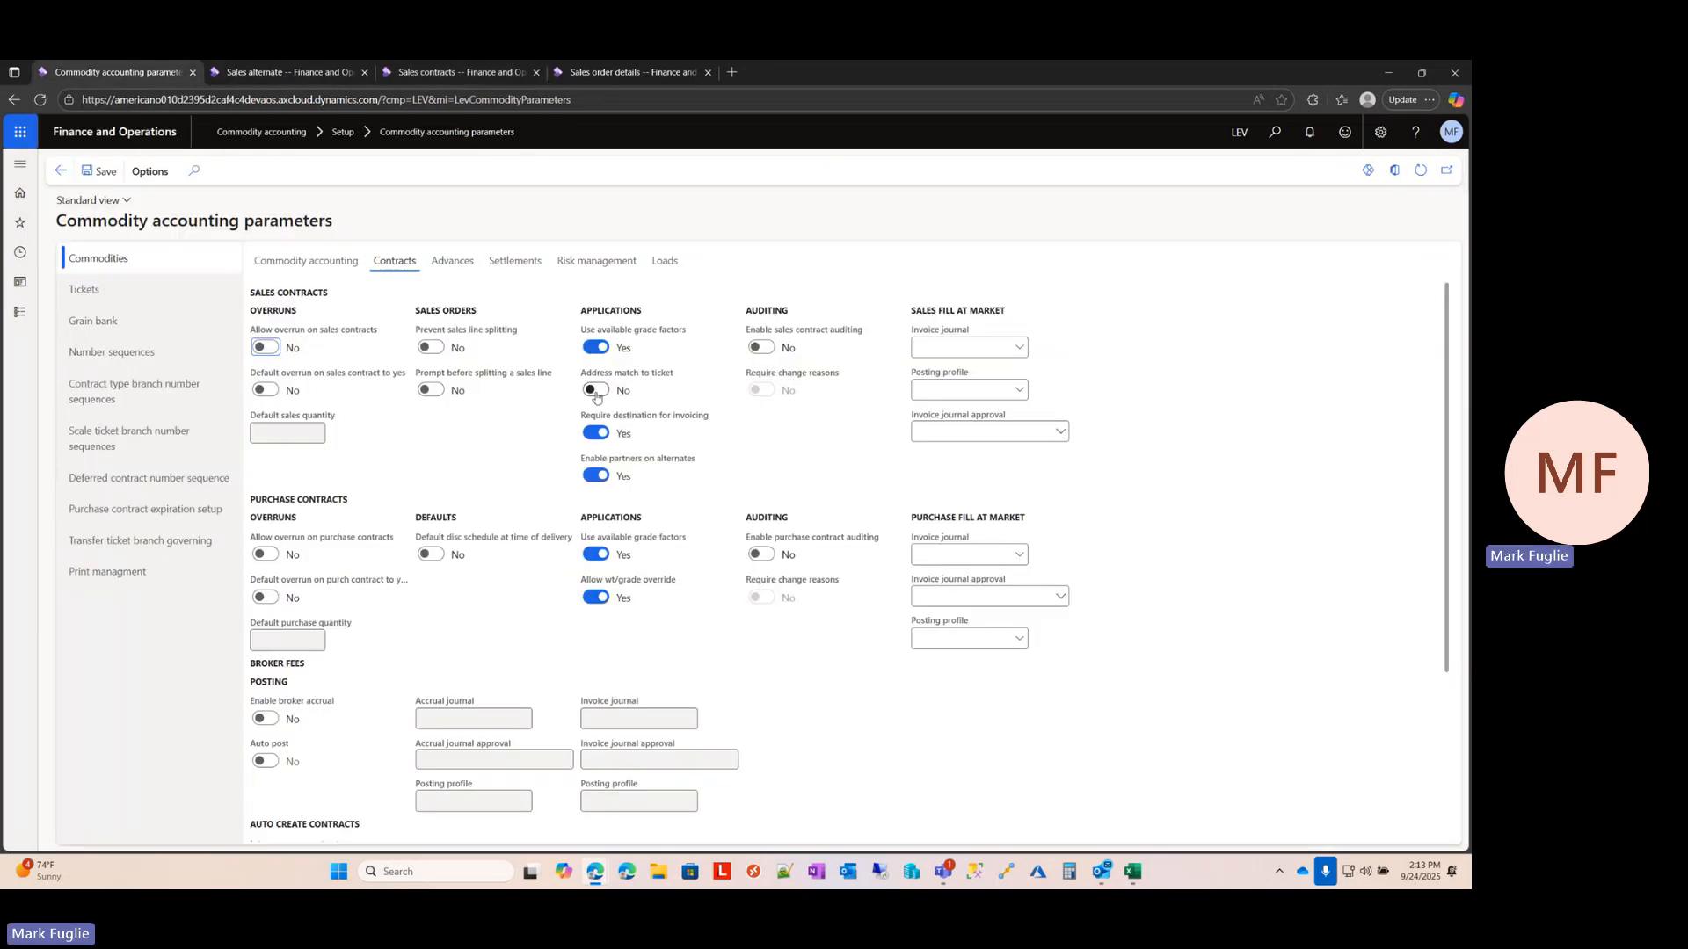
Check the sales order's available delivery addresses, pick the Absaraka address, and review the Flour-Bulk order line
{"action": "left_click", "coordinate": [632, 72]}
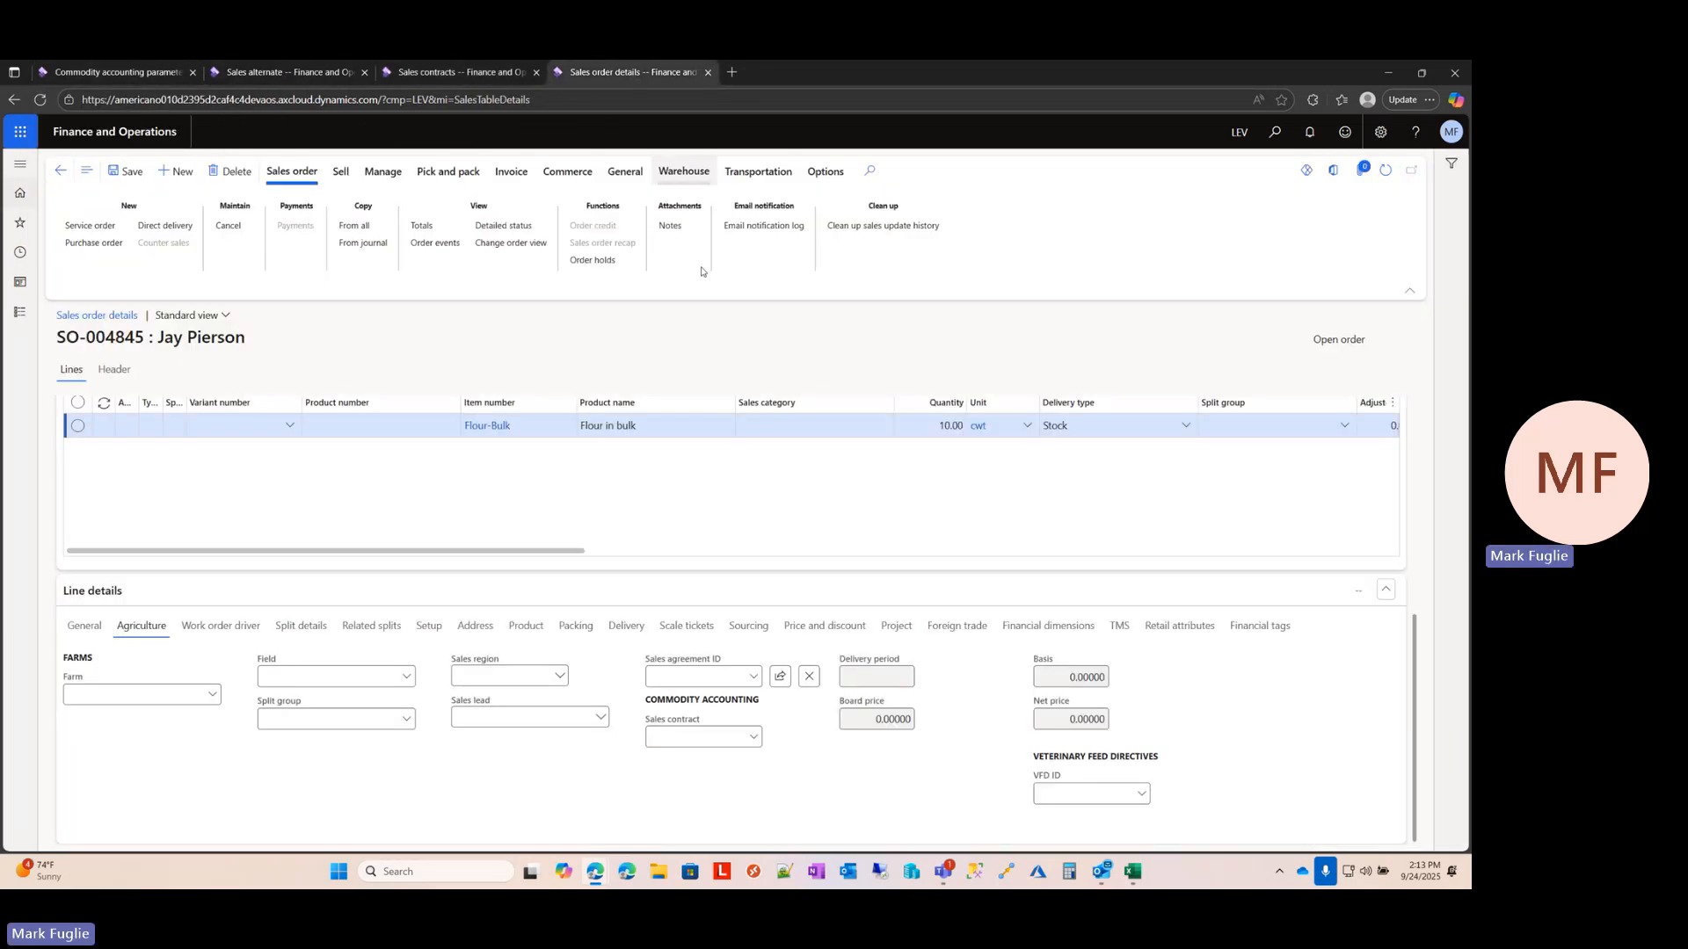
{"action": "scroll", "coordinate": [451, 419], "scroll_direction": "down", "scroll_amount": 3}
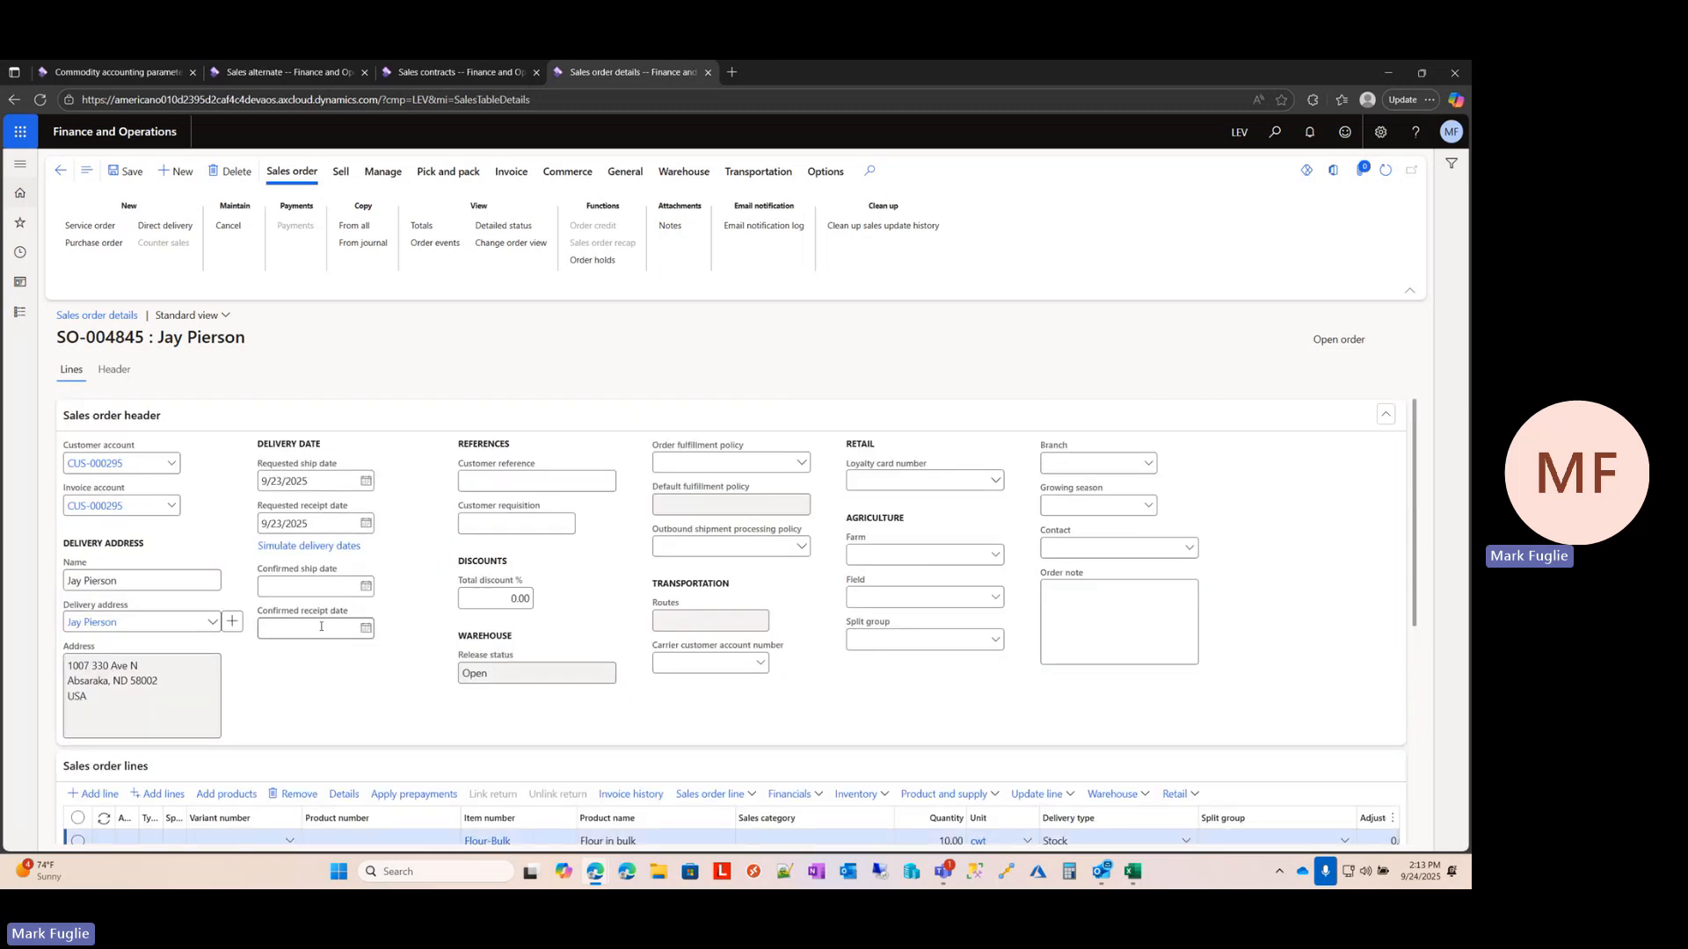
{"action": "scroll", "coordinate": [329, 625], "scroll_direction": "down", "scroll_amount": 1}
{"action": "scroll", "coordinate": [330, 626], "scroll_direction": "down", "scroll_amount": 2}
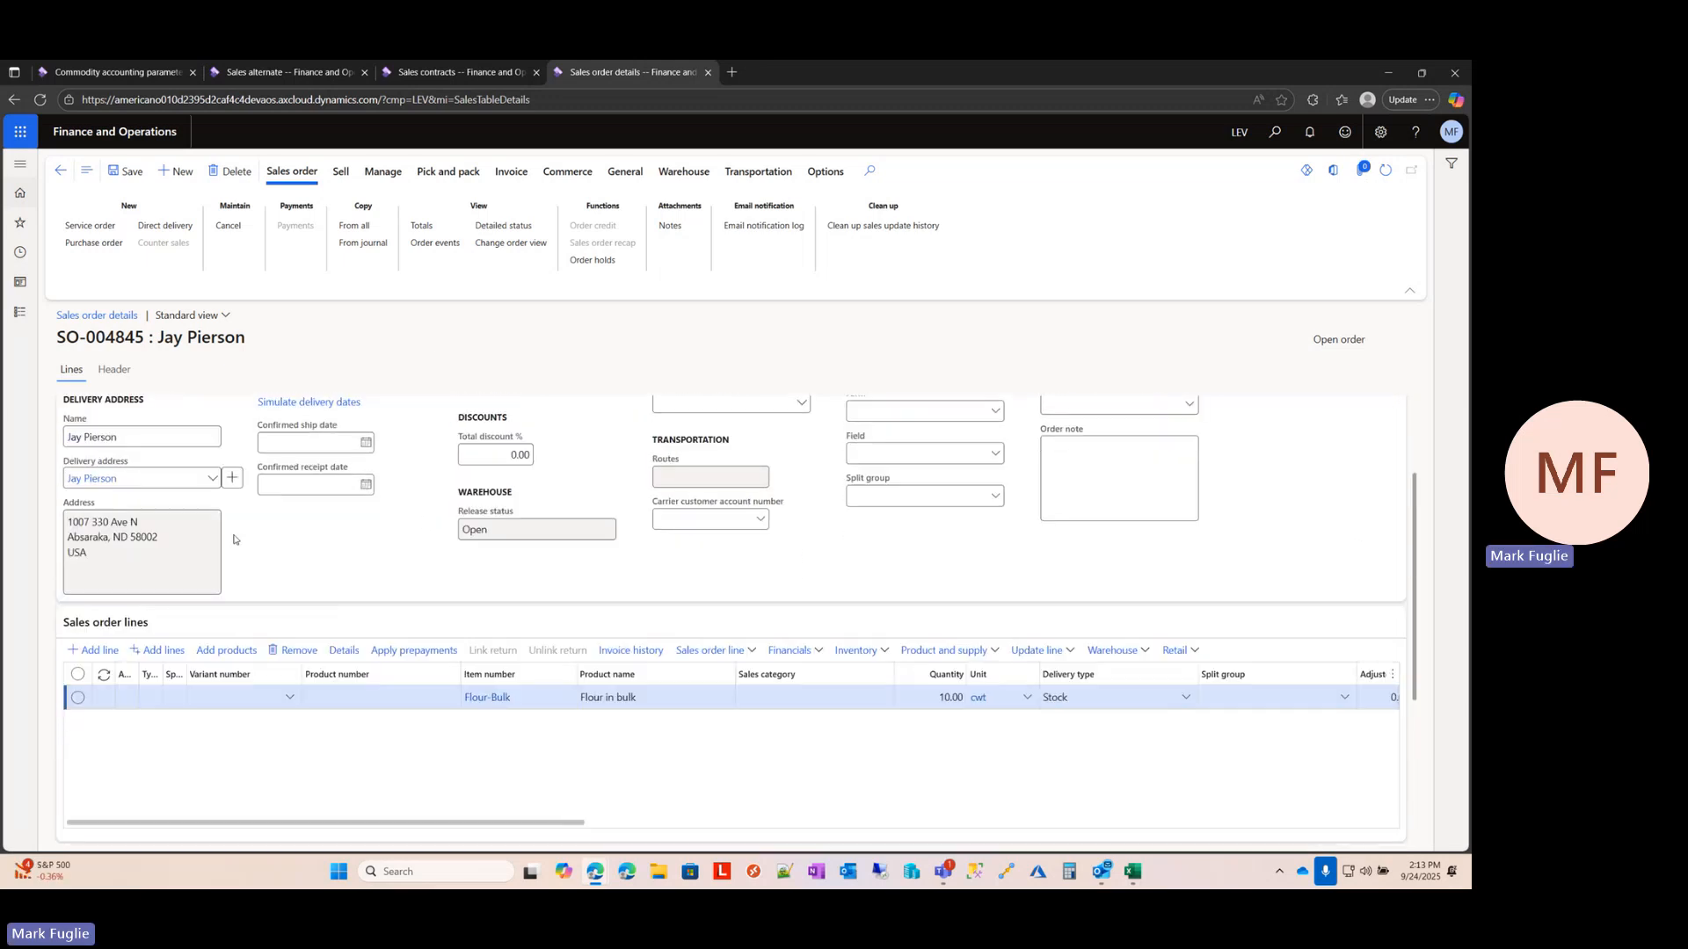
{"action": "left_click", "coordinate": [212, 478]}
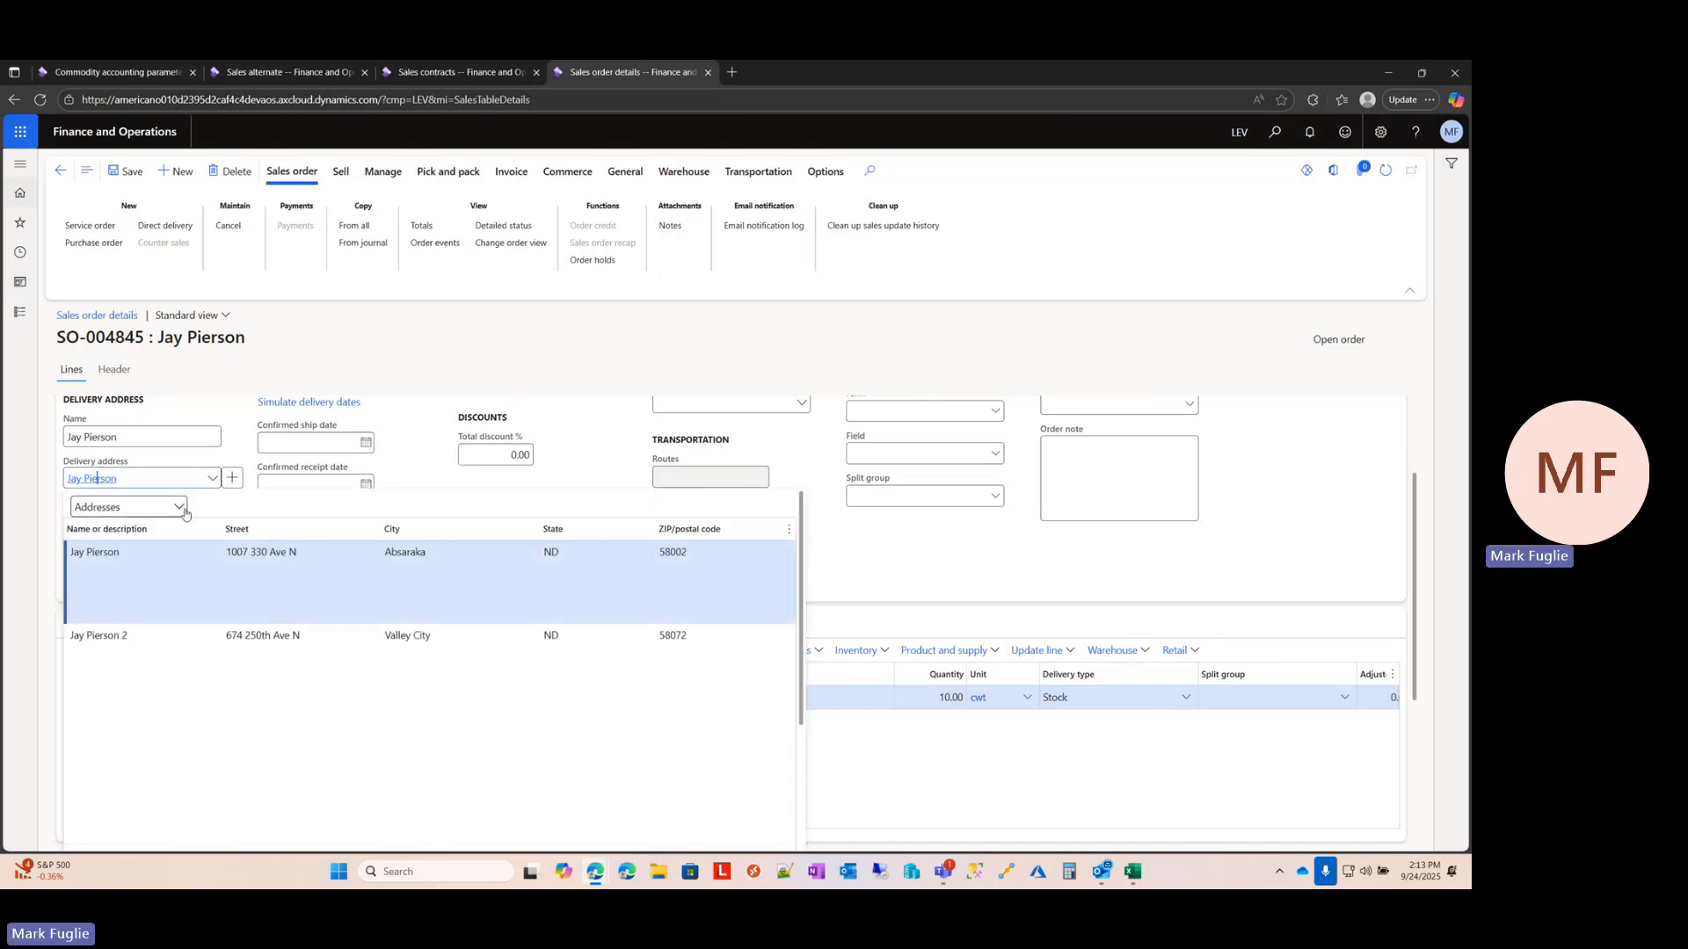
{"action": "left_click", "coordinate": [411, 556]}
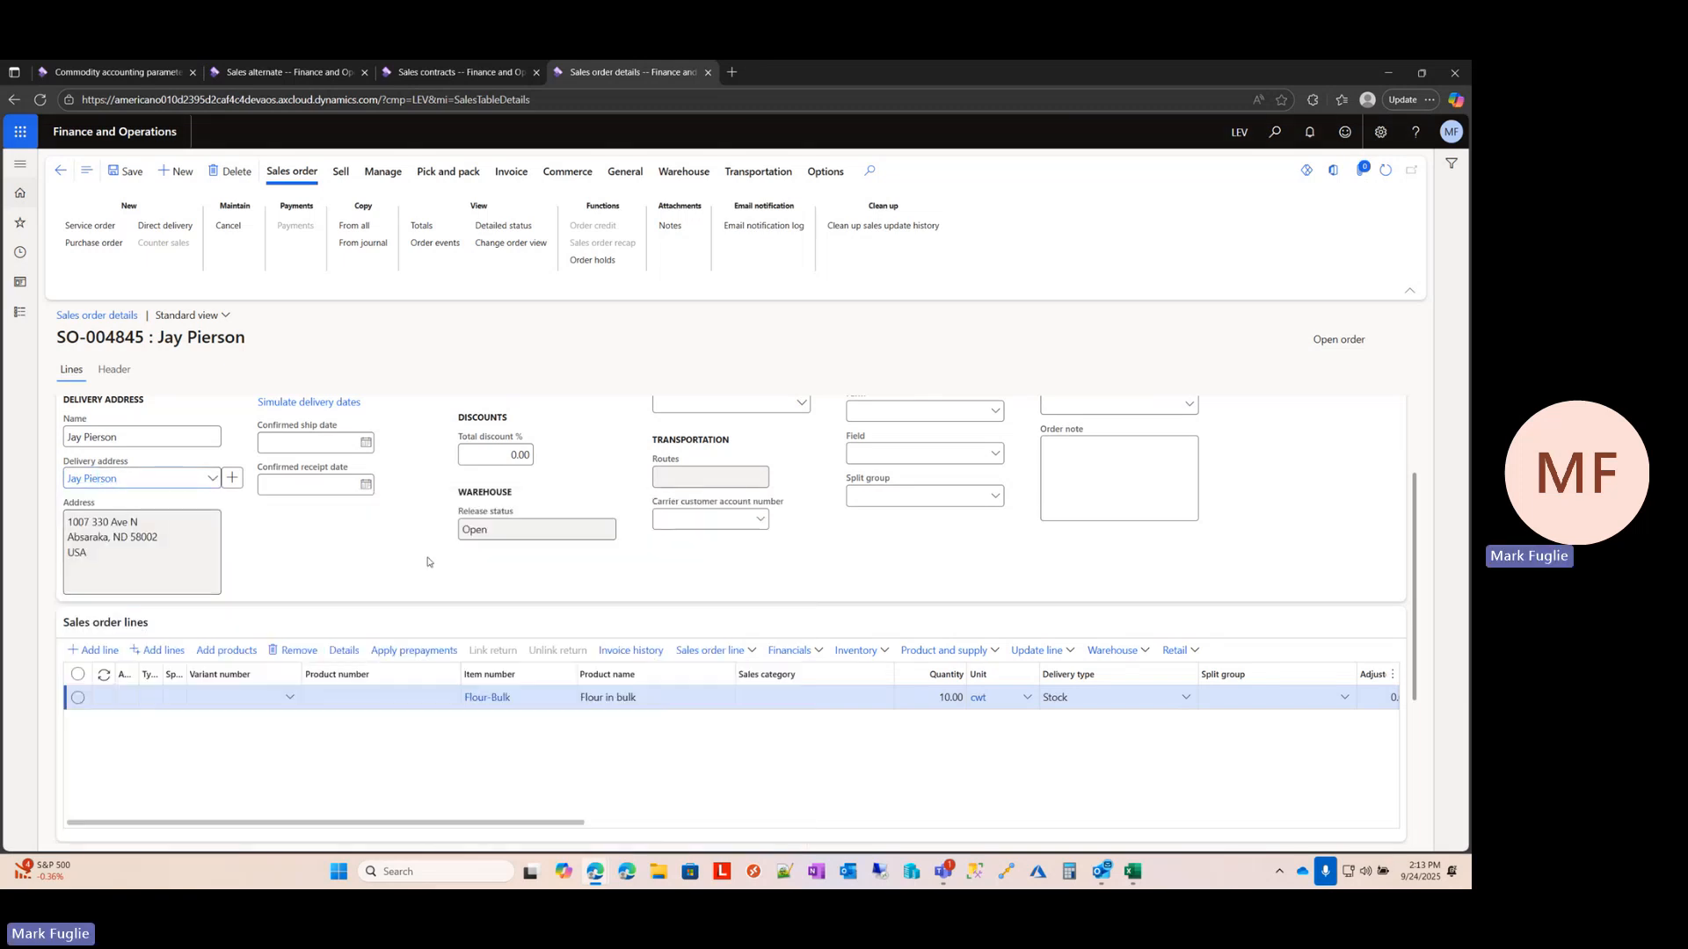
{"action": "scroll", "coordinate": [427, 561], "scroll_direction": "down", "scroll_amount": 3}
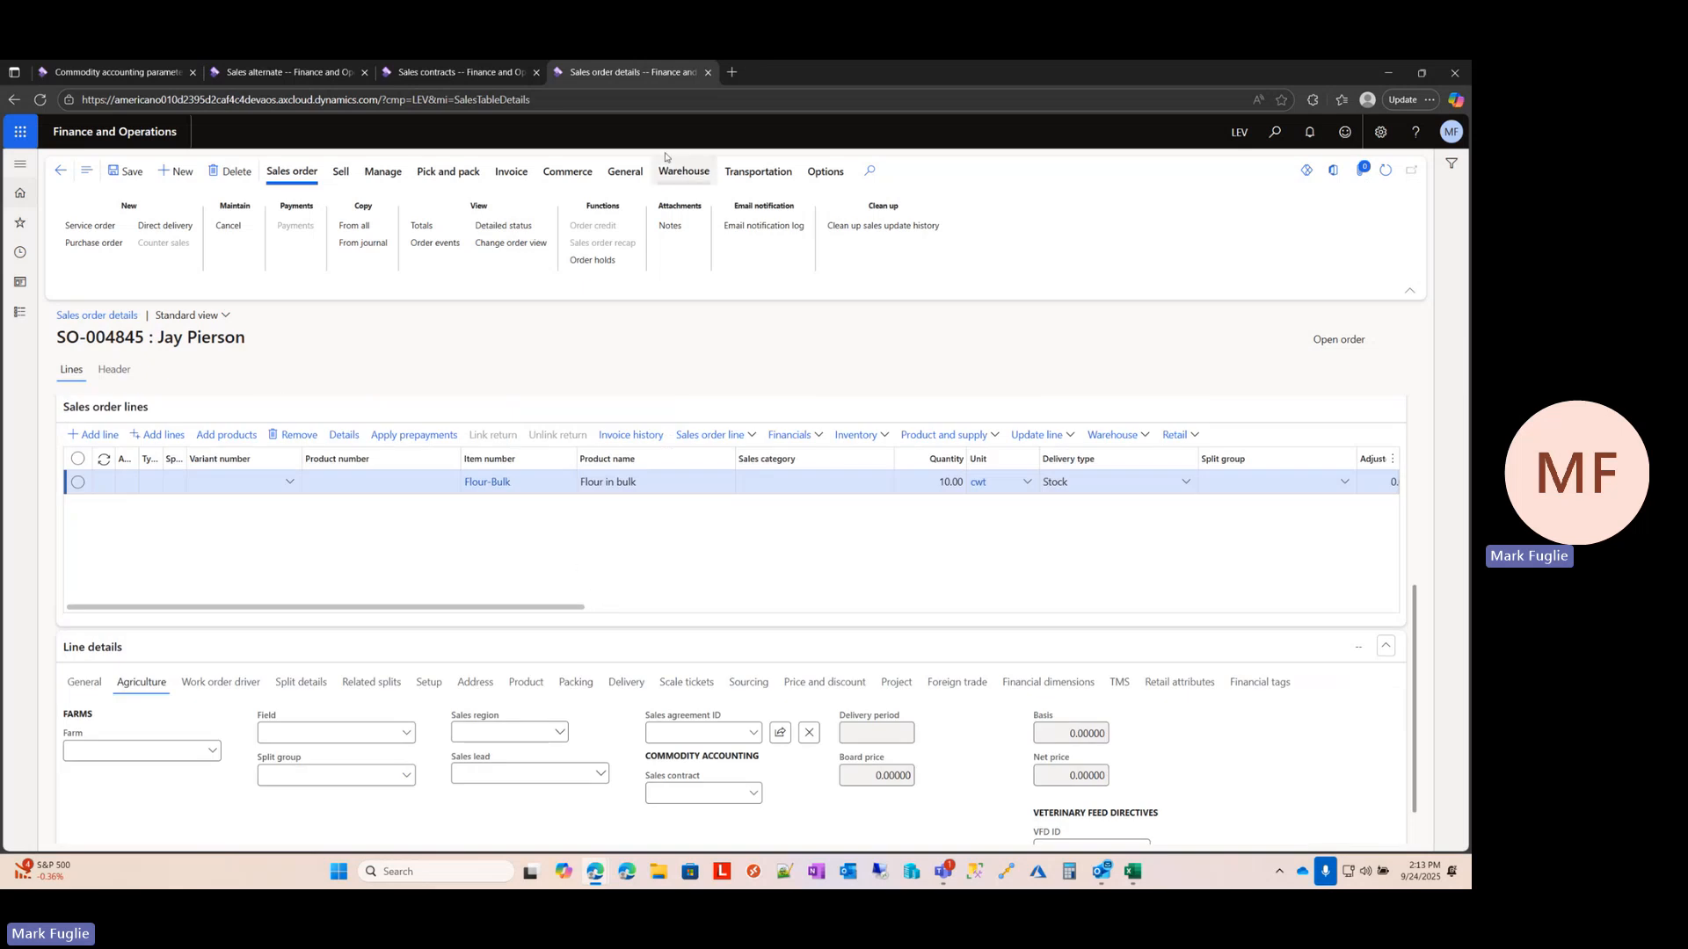
Cross-check the contract's alternate delivery pricing against the address matching parameter and the Flour-Bulk sales order line
{"action": "left_click", "coordinate": [442, 74]}
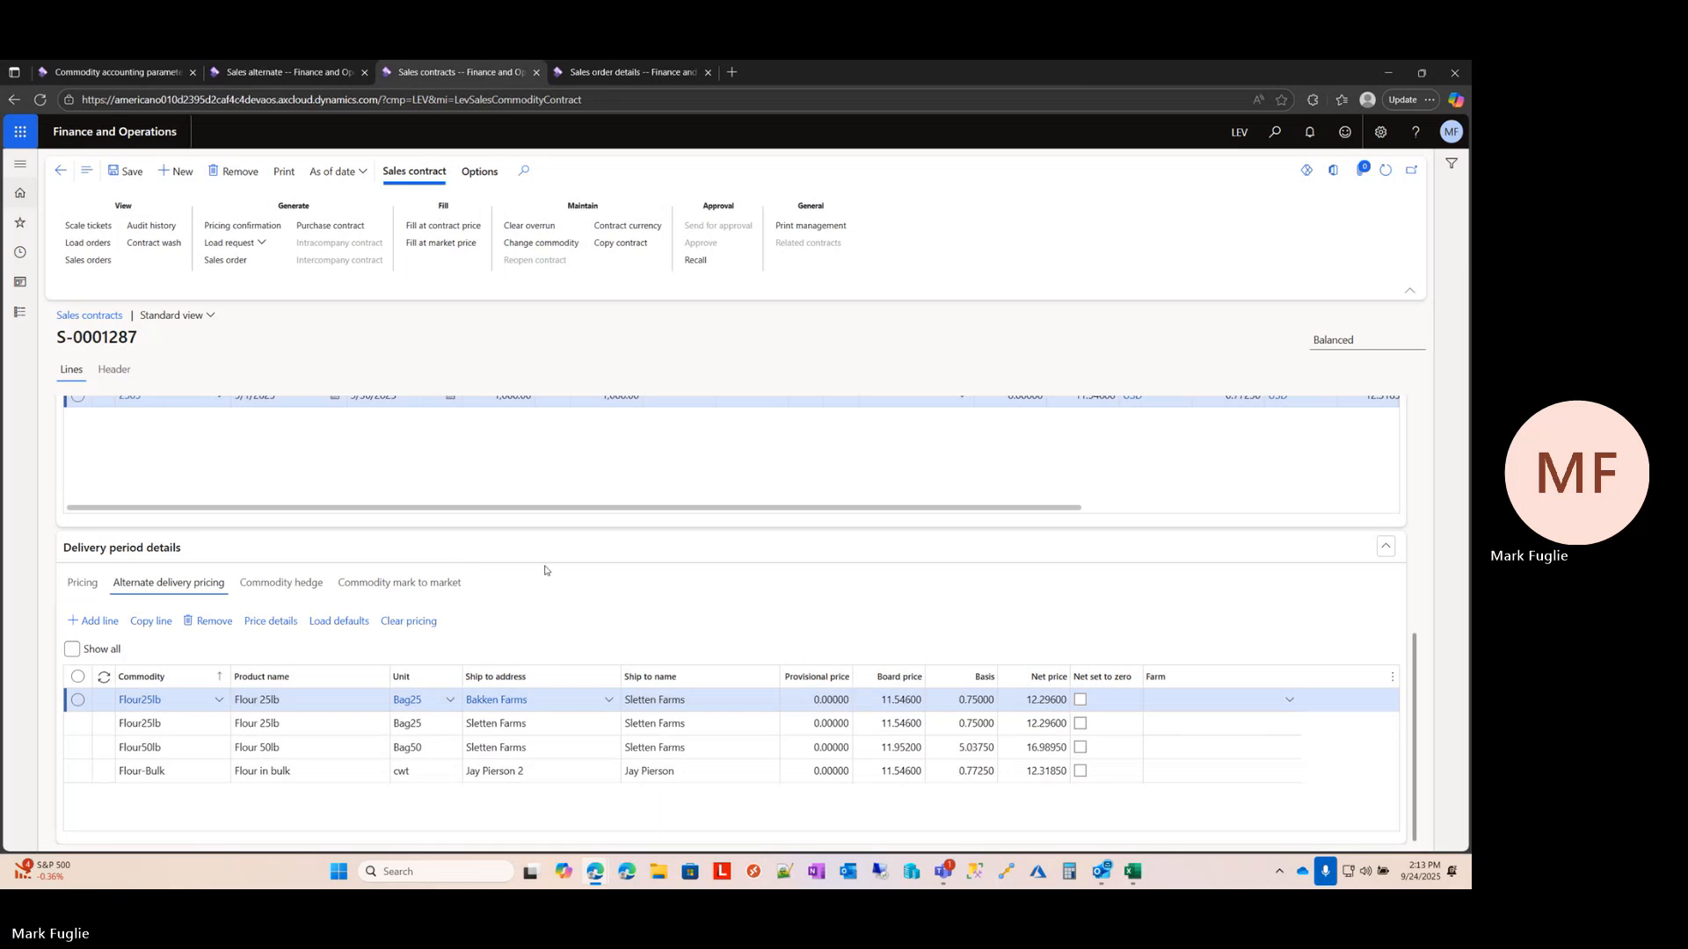
{"action": "left_click", "coordinate": [147, 77]}
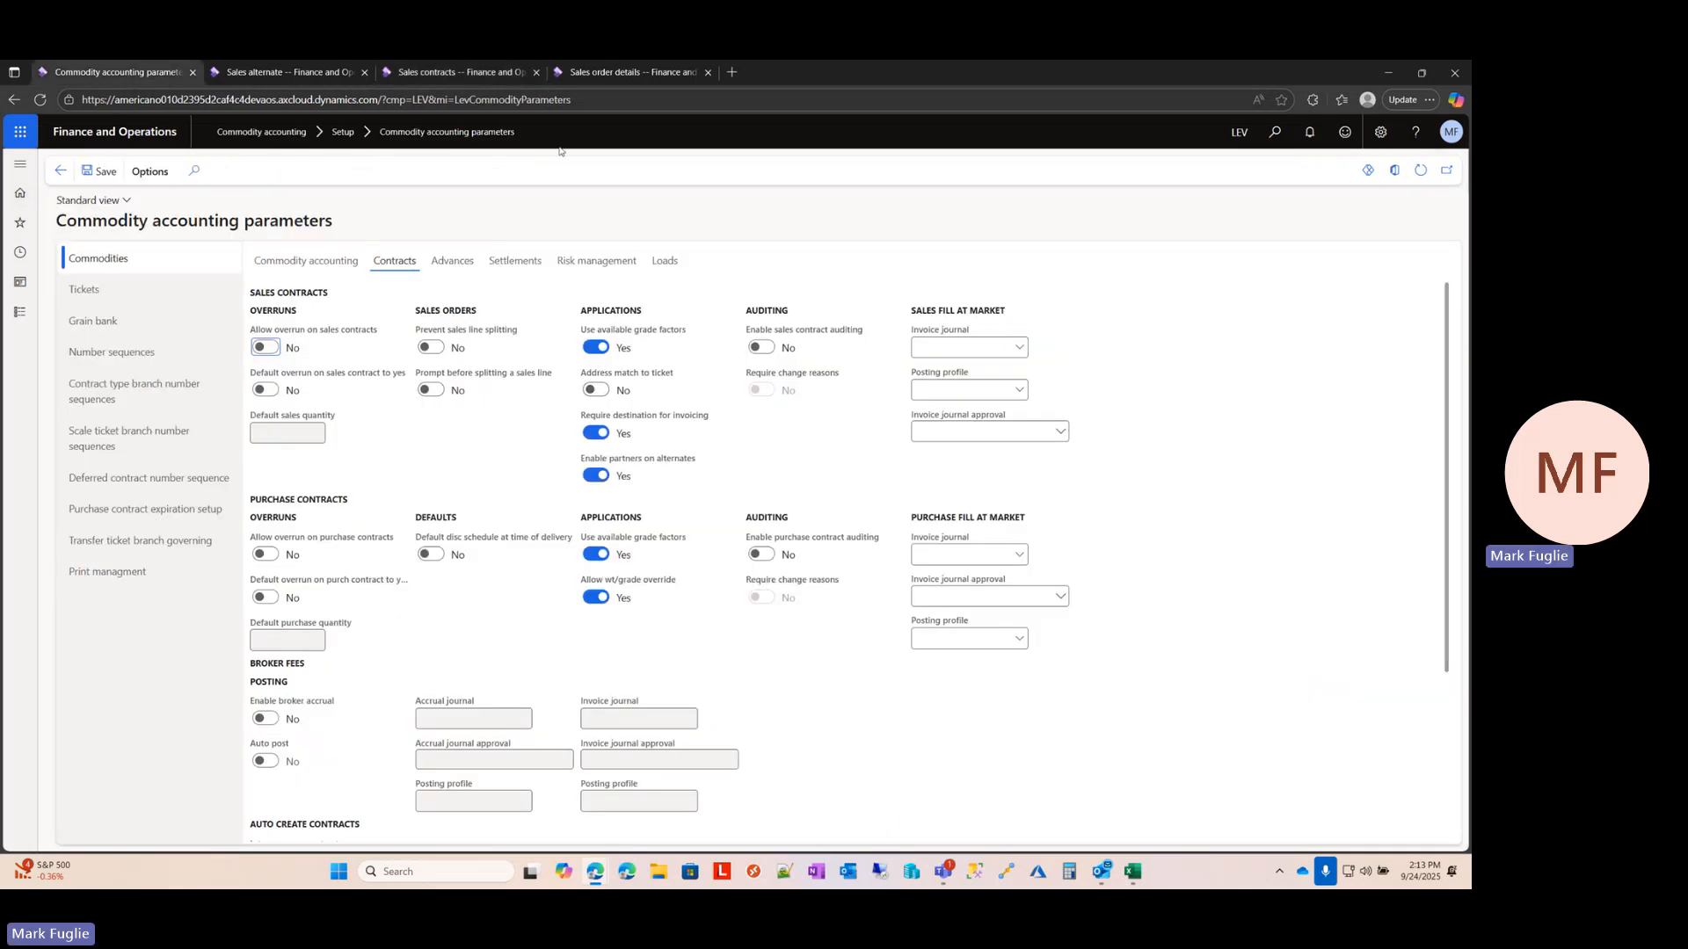
{"action": "left_click", "coordinate": [629, 72]}
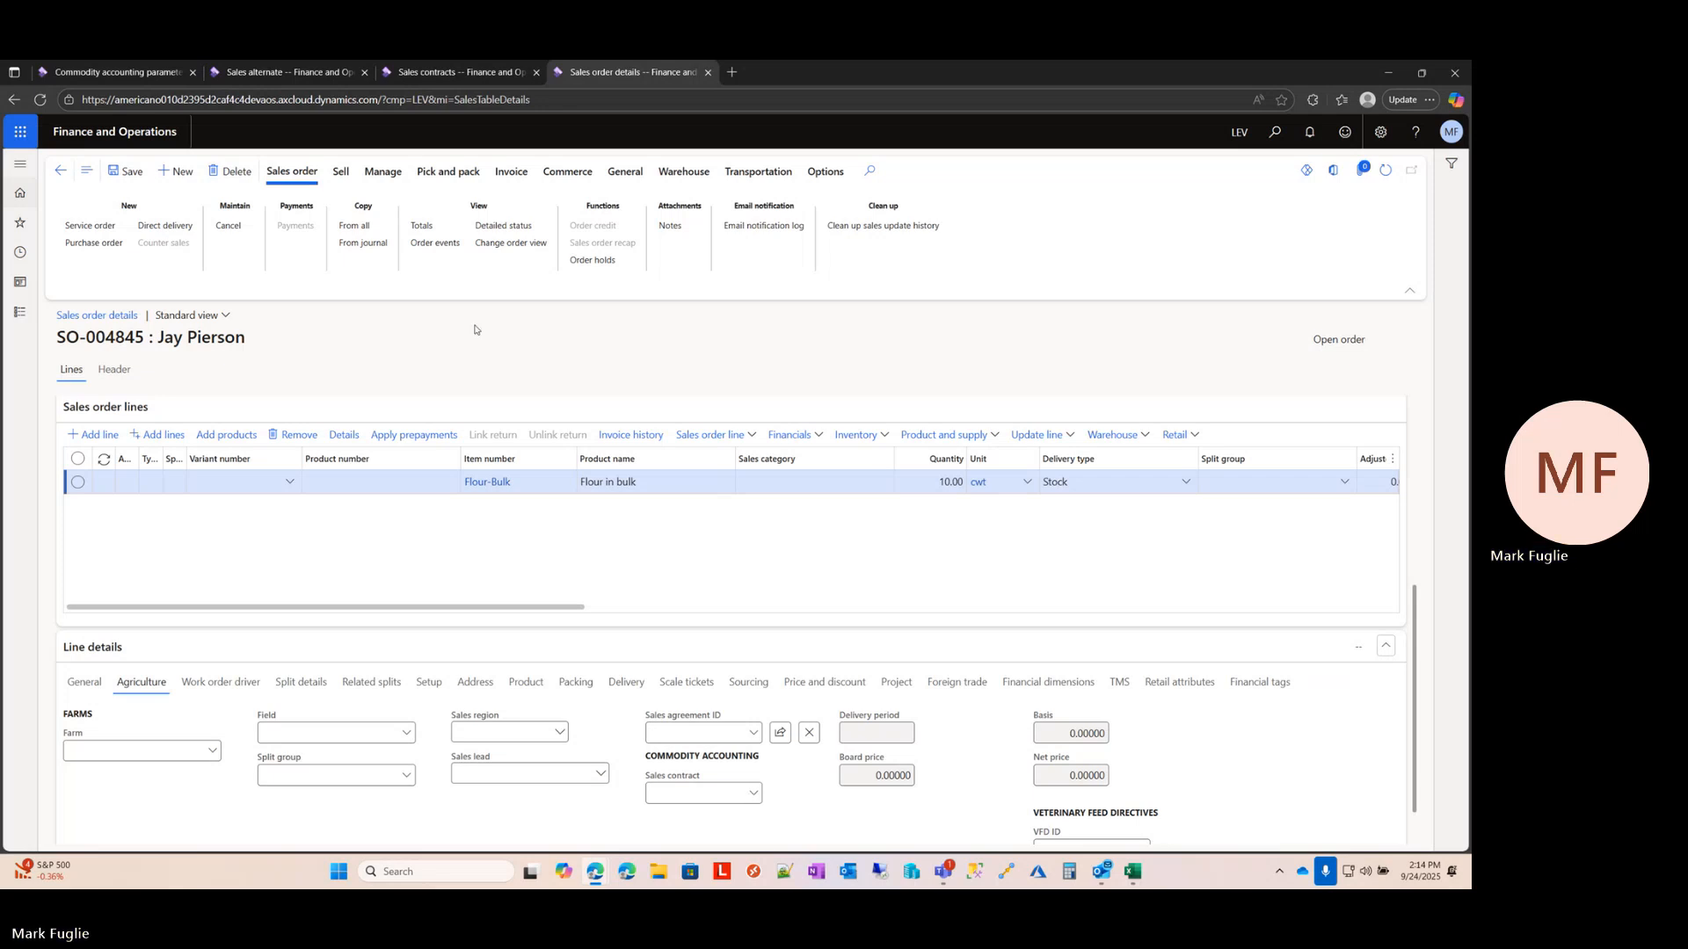
{"action": "left_click", "coordinate": [462, 72]}
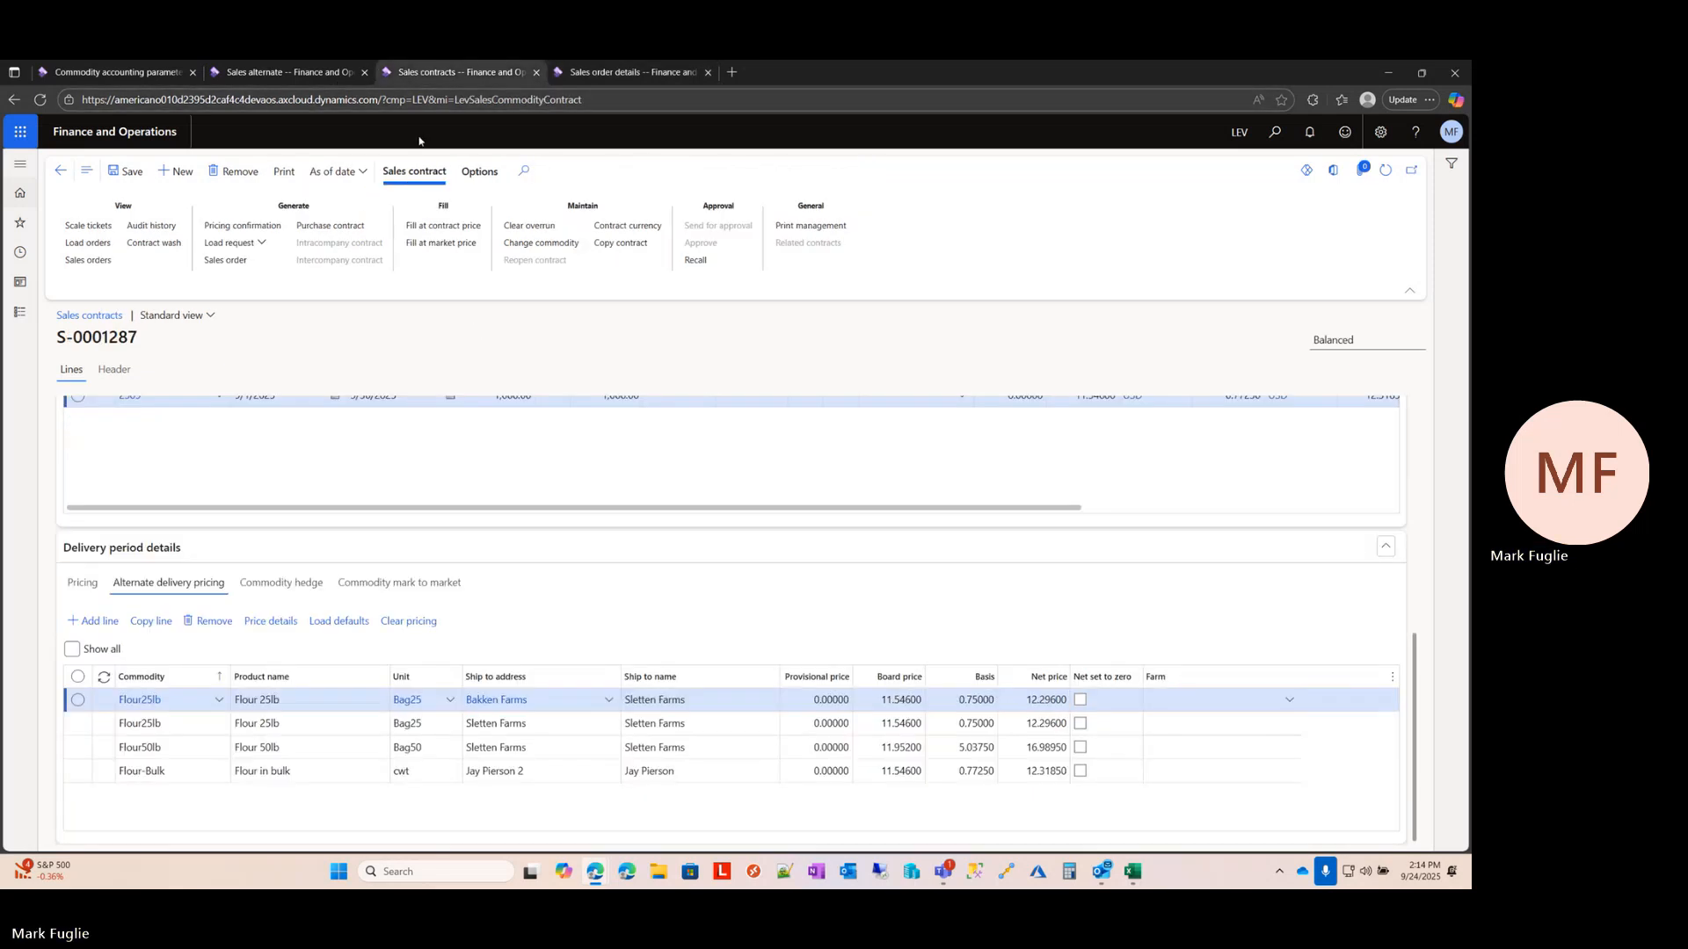
Look up the sales contracts available for the Flour-Bulk order line and close the lookup without choosing one
{"action": "left_click", "coordinate": [628, 72]}
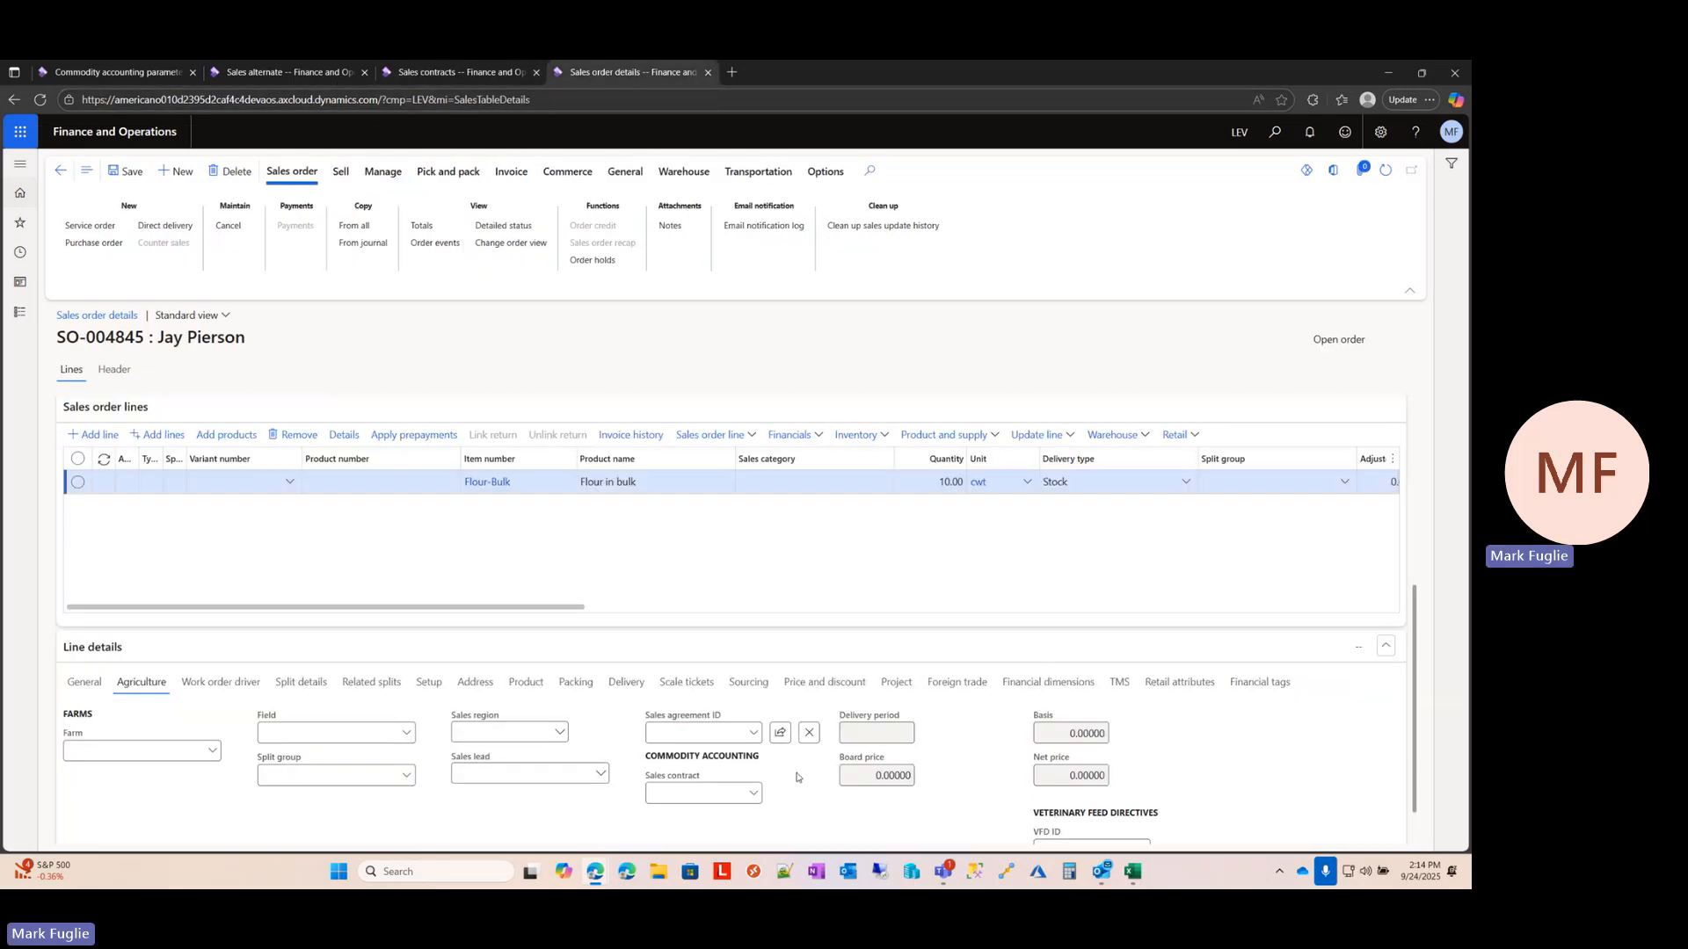
{"action": "left_click", "coordinate": [759, 800]}
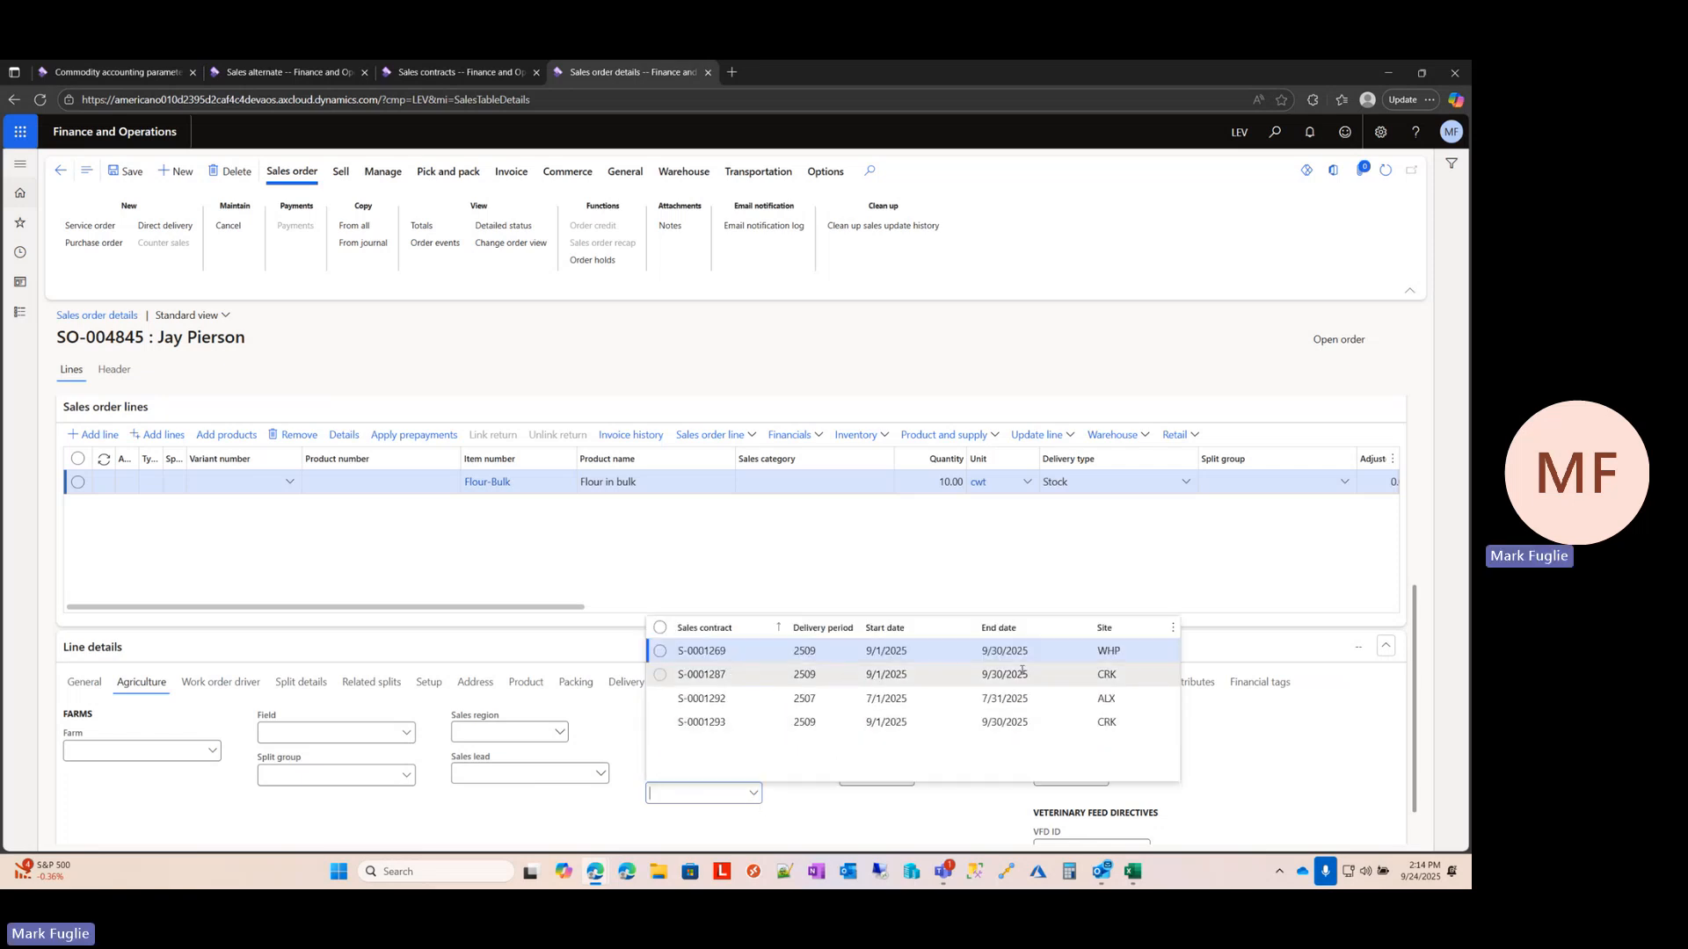
{"action": "left_click", "coordinate": [583, 572]}
Enable Address match to ticket for sales contract applications in the commodity accounting parameters and save them
{"action": "left_click", "coordinate": [121, 75]}
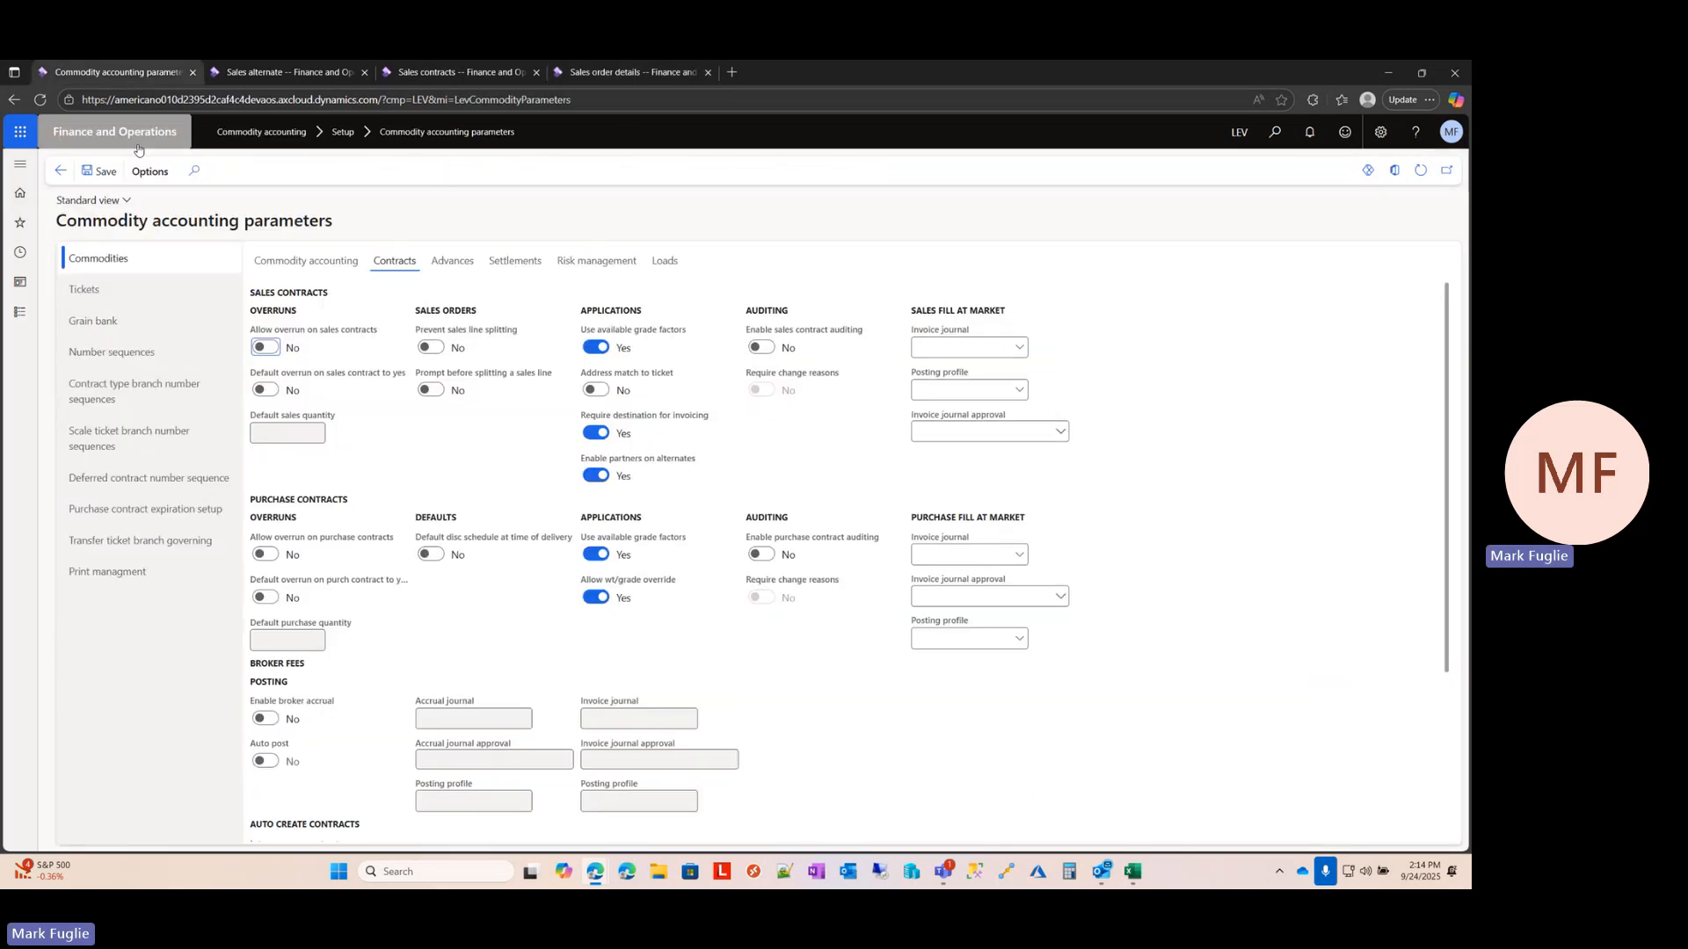
{"action": "left_click", "coordinate": [596, 390]}
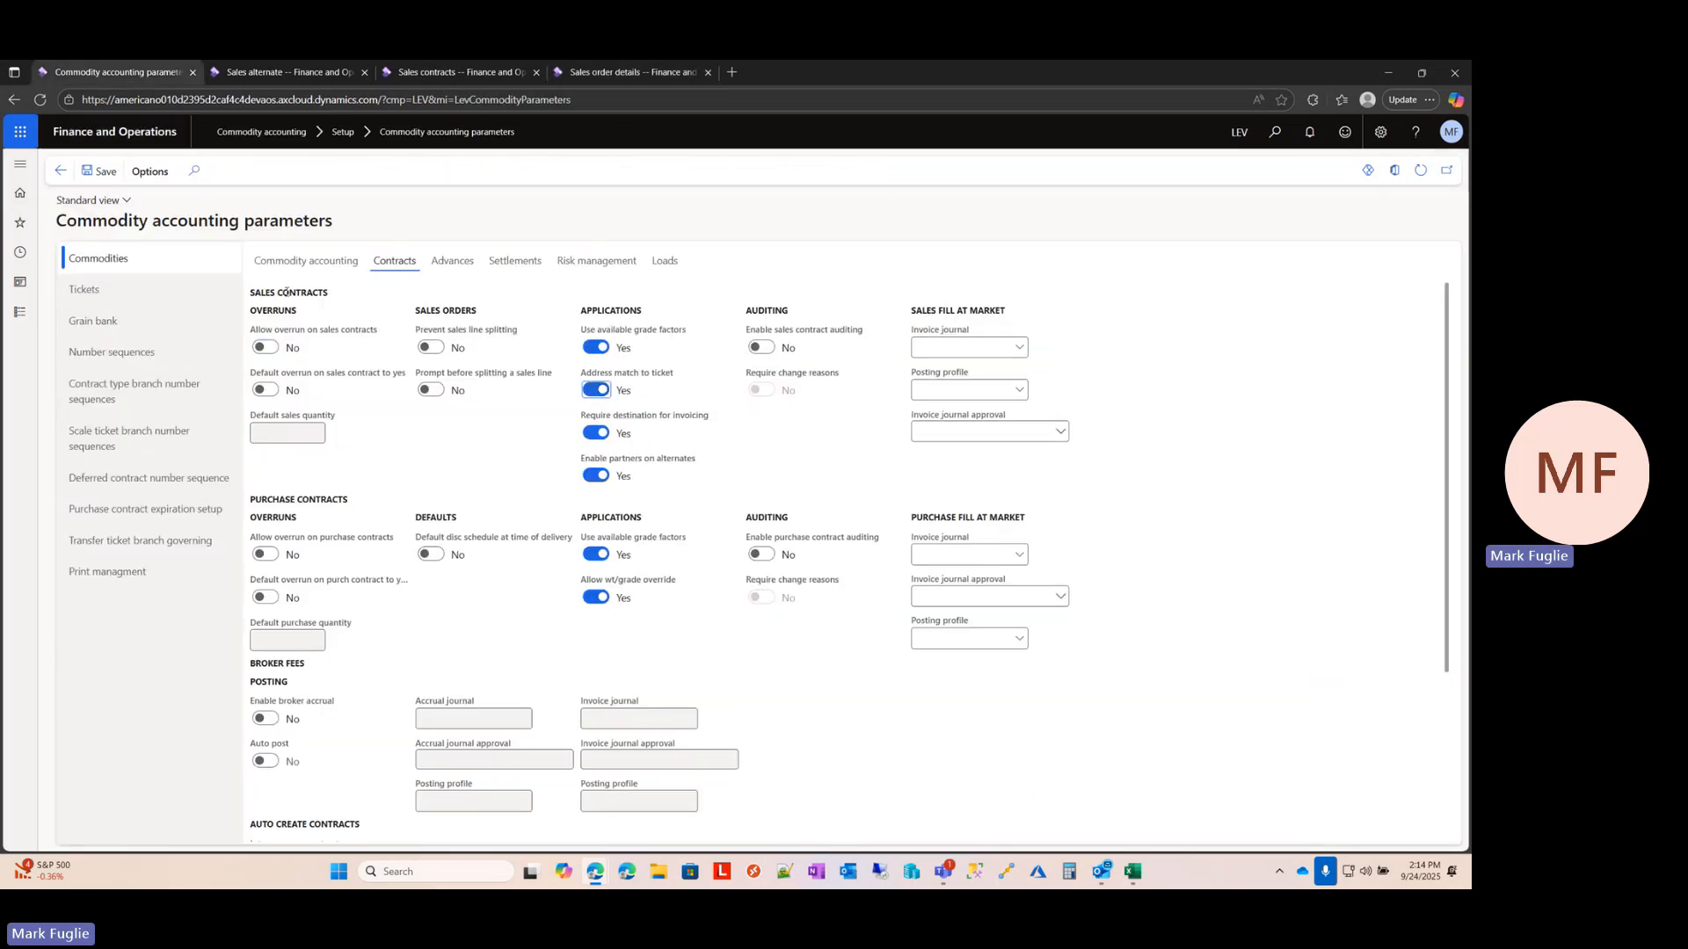
{"action": "left_click", "coordinate": [107, 172]}
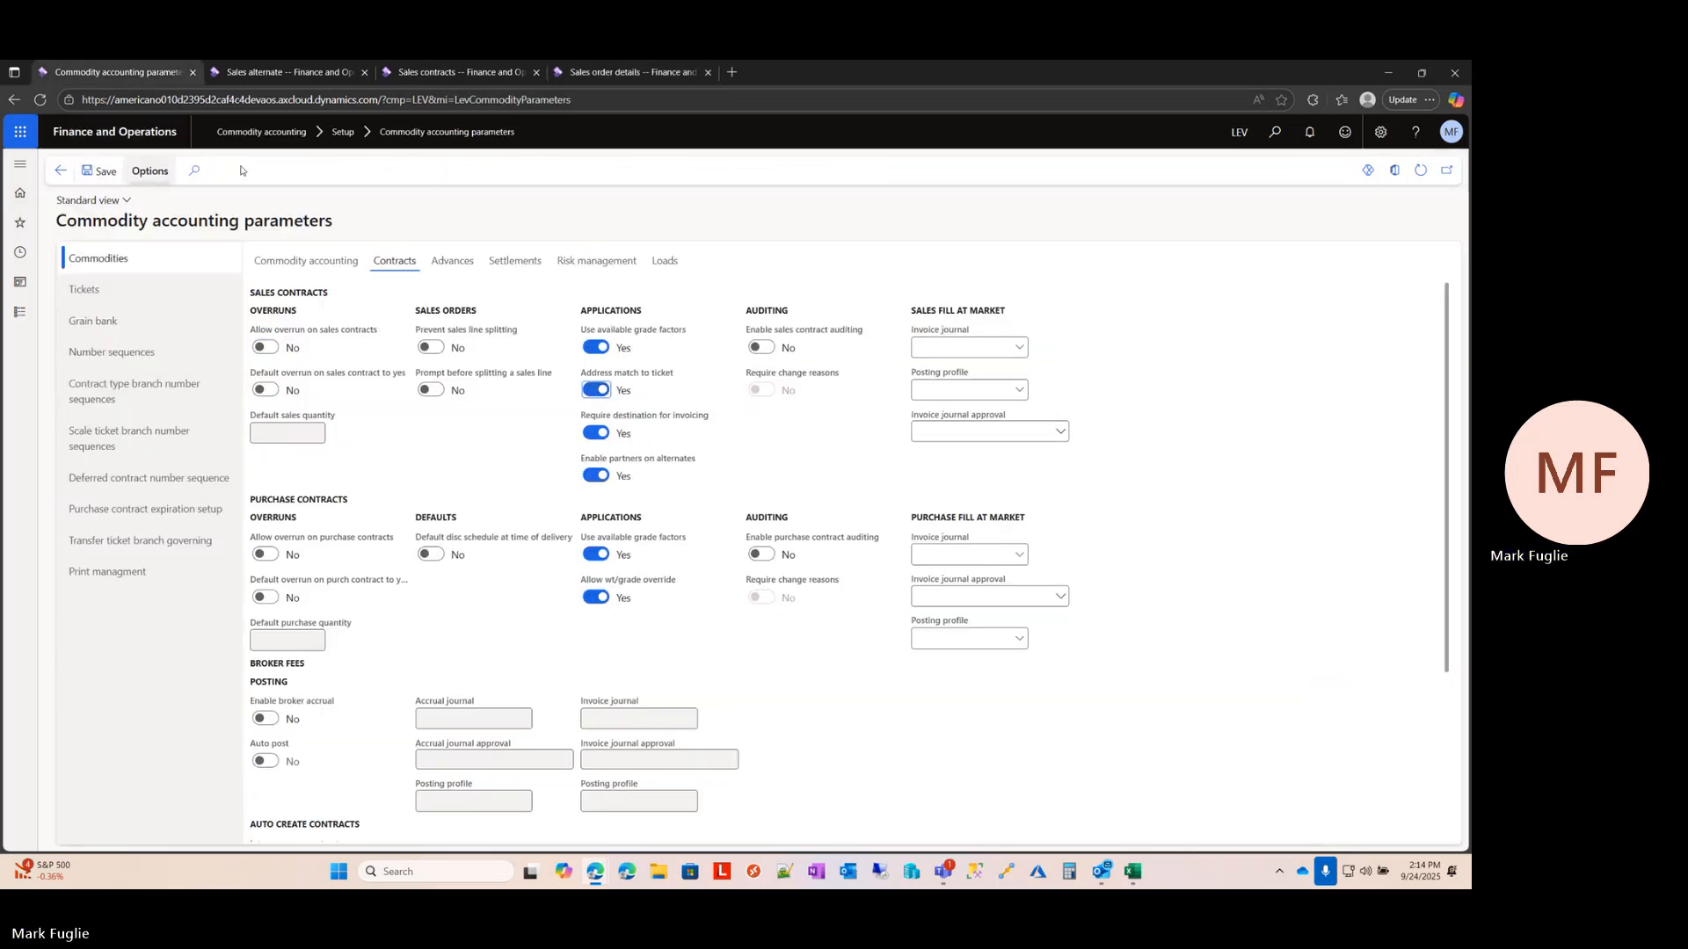
Check which sales contracts the Flour-Bulk order line offers with address matching enabled, and close the lookup without choosing one
{"action": "left_click", "coordinate": [656, 74]}
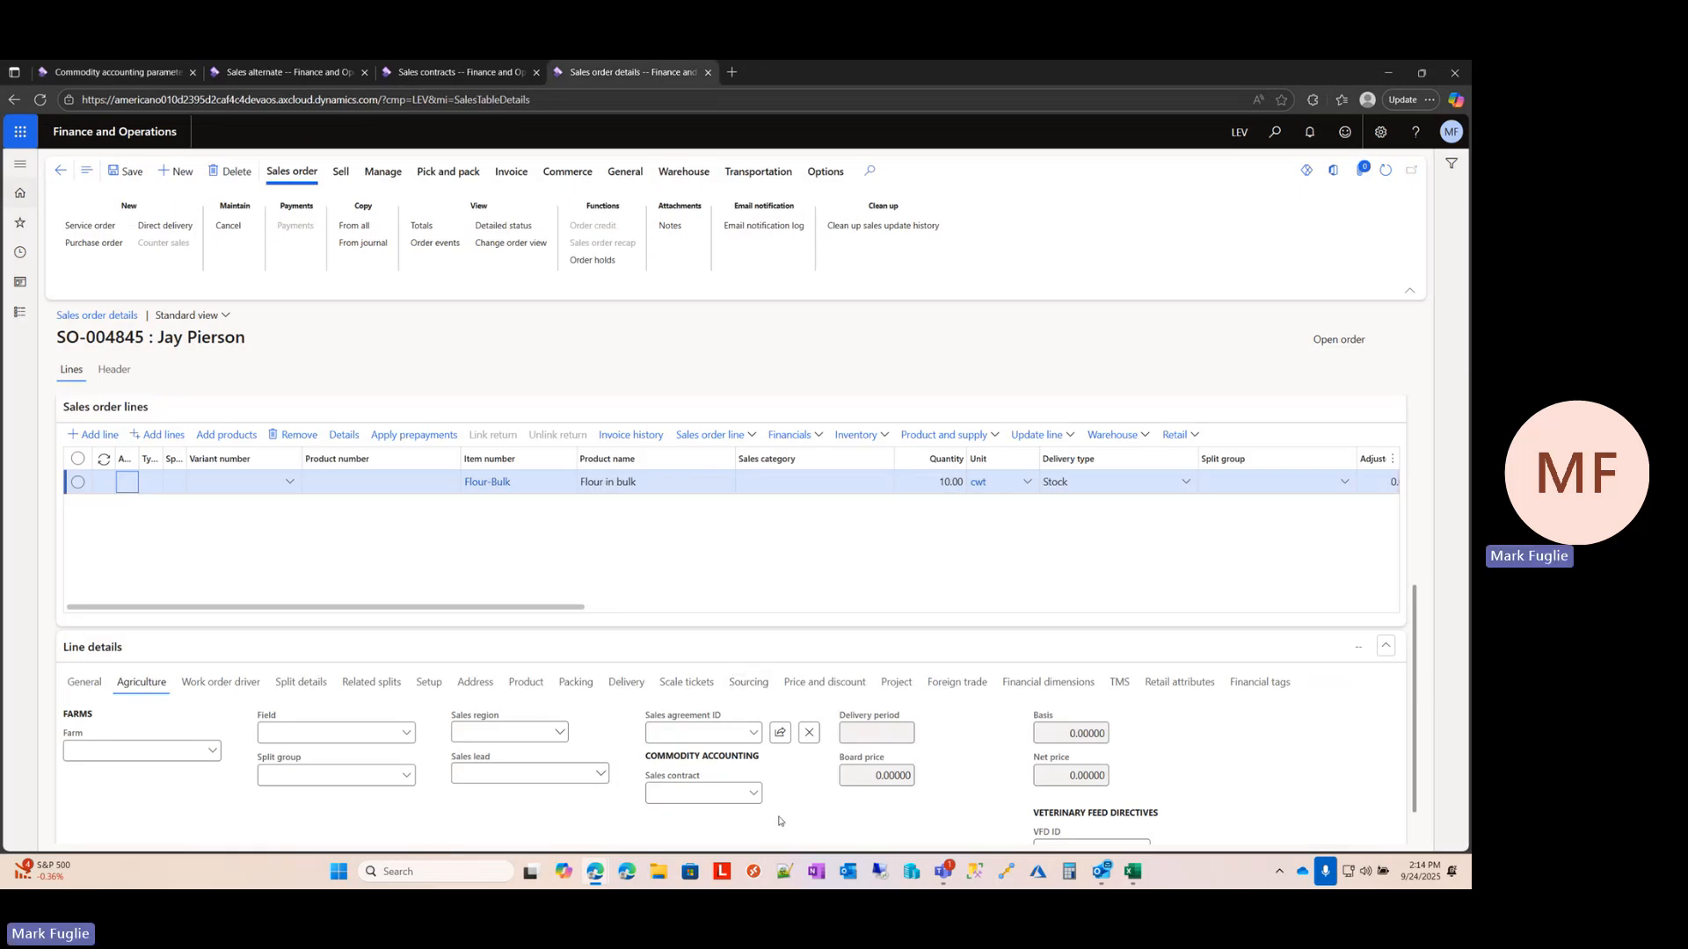
{"action": "left_click", "coordinate": [753, 793]}
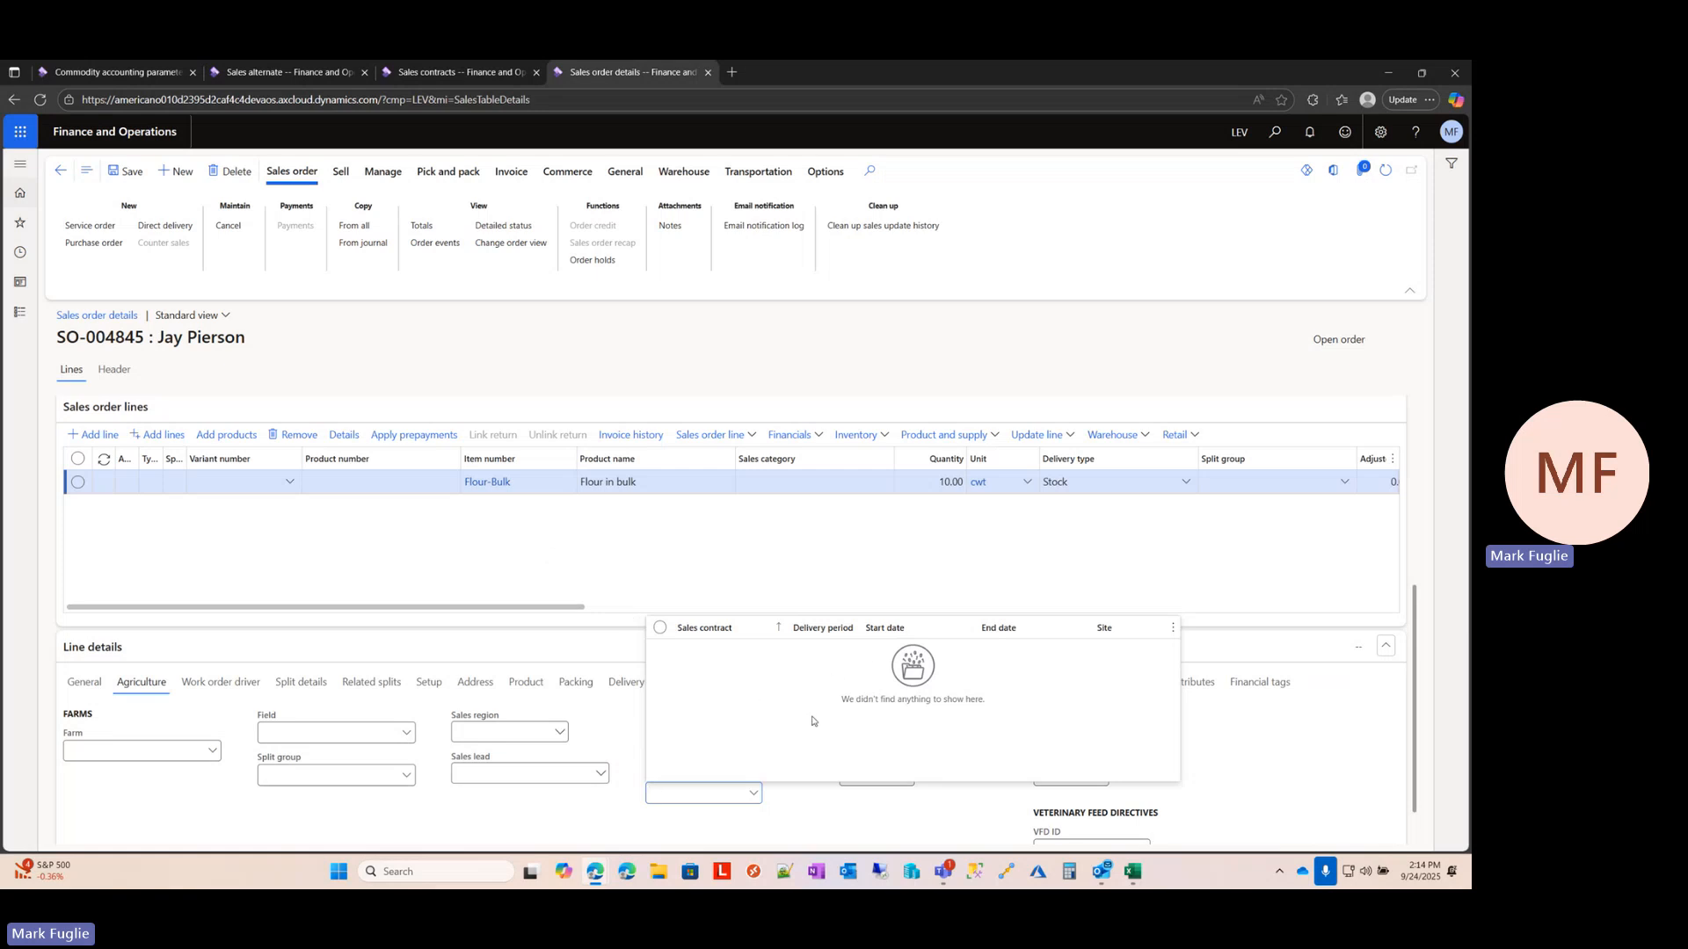
{"action": "left_click", "coordinate": [554, 543]}
Change the sales order's delivery address to the customer's Valley City address
{"action": "scroll", "coordinate": [562, 531], "scroll_direction": "up", "scroll_amount": 5}
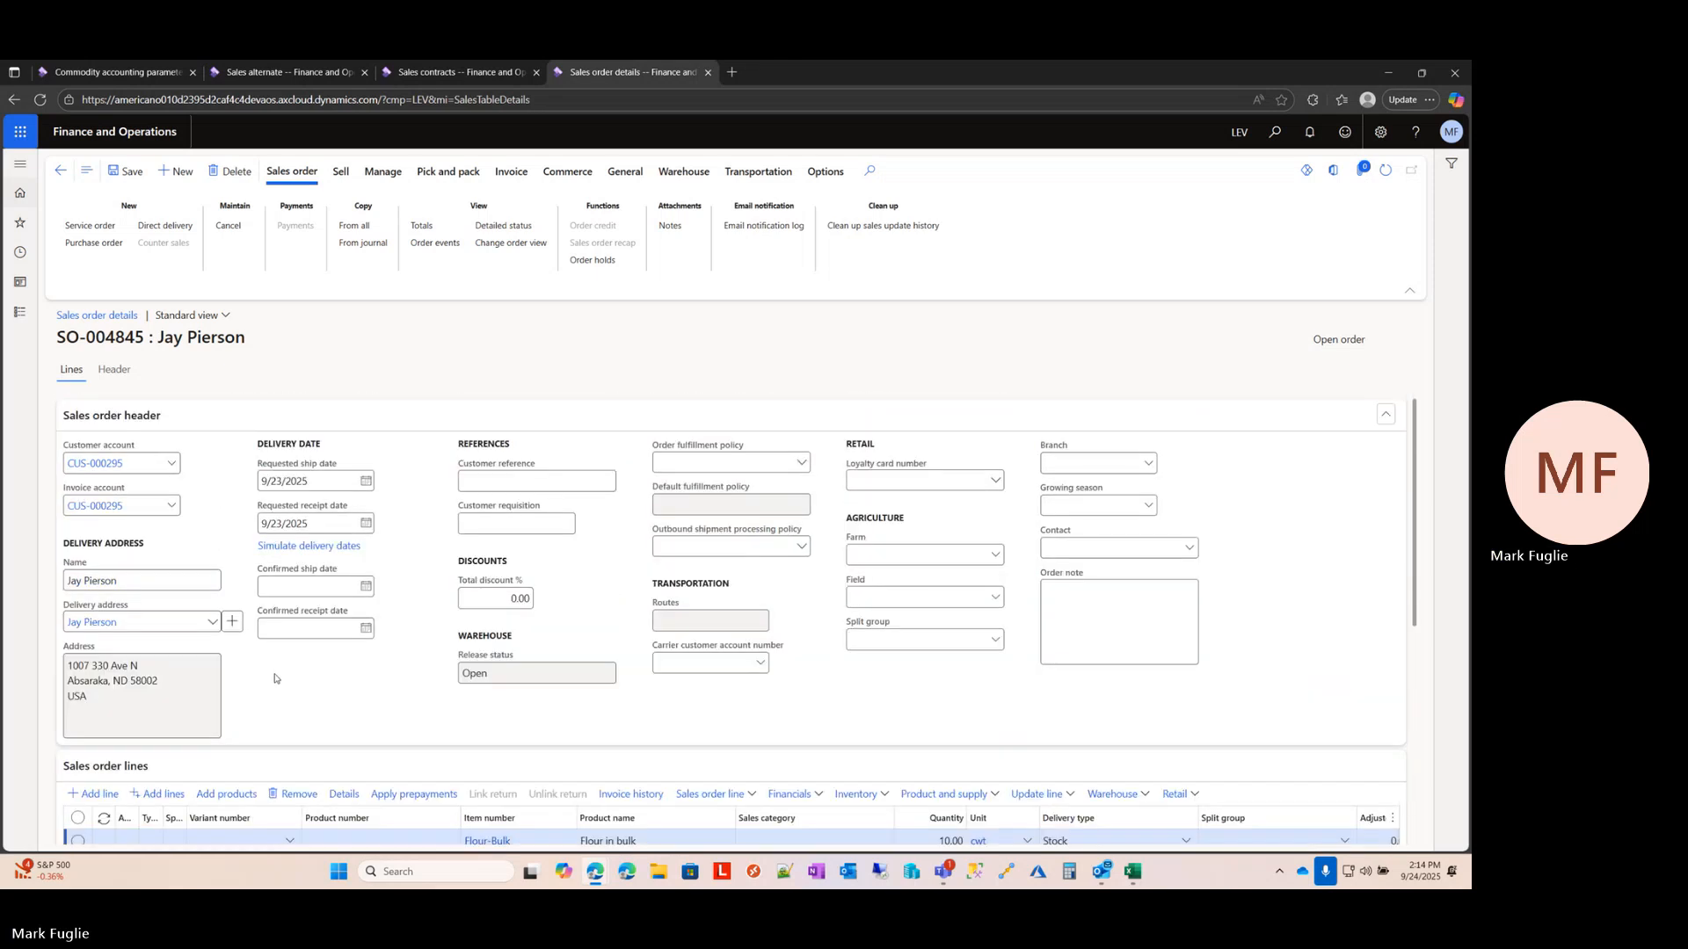
{"action": "scroll", "coordinate": [268, 677], "scroll_direction": "down", "scroll_amount": 2}
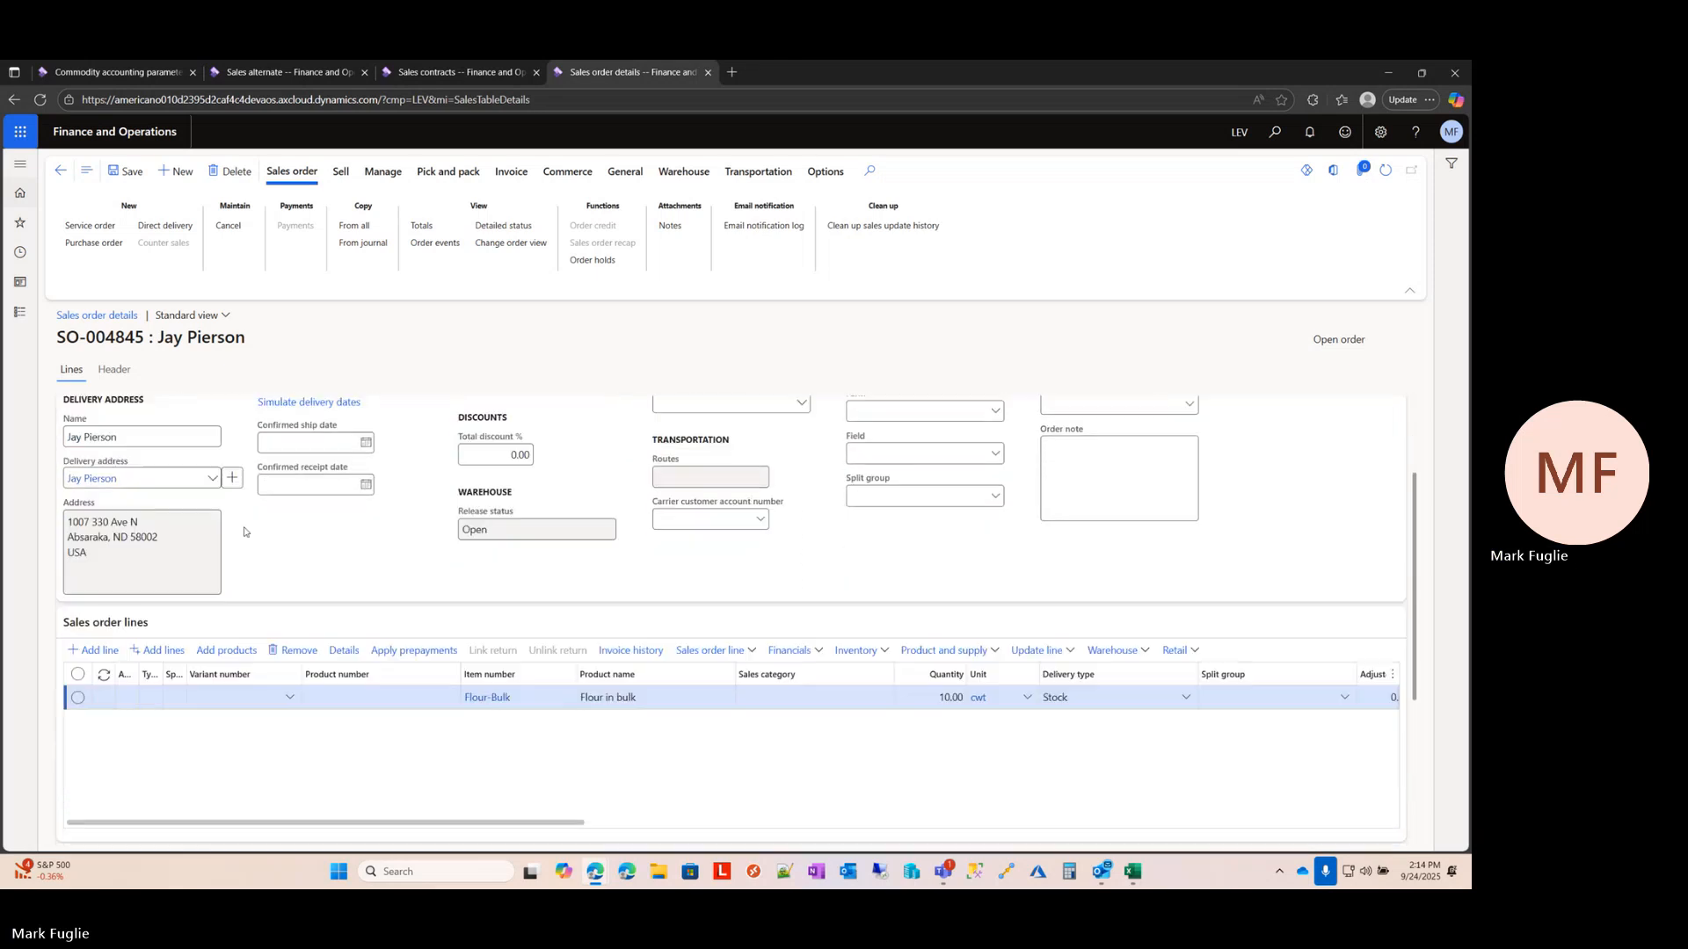
{"action": "left_click", "coordinate": [212, 478]}
{"action": "left_click", "coordinate": [140, 641]}
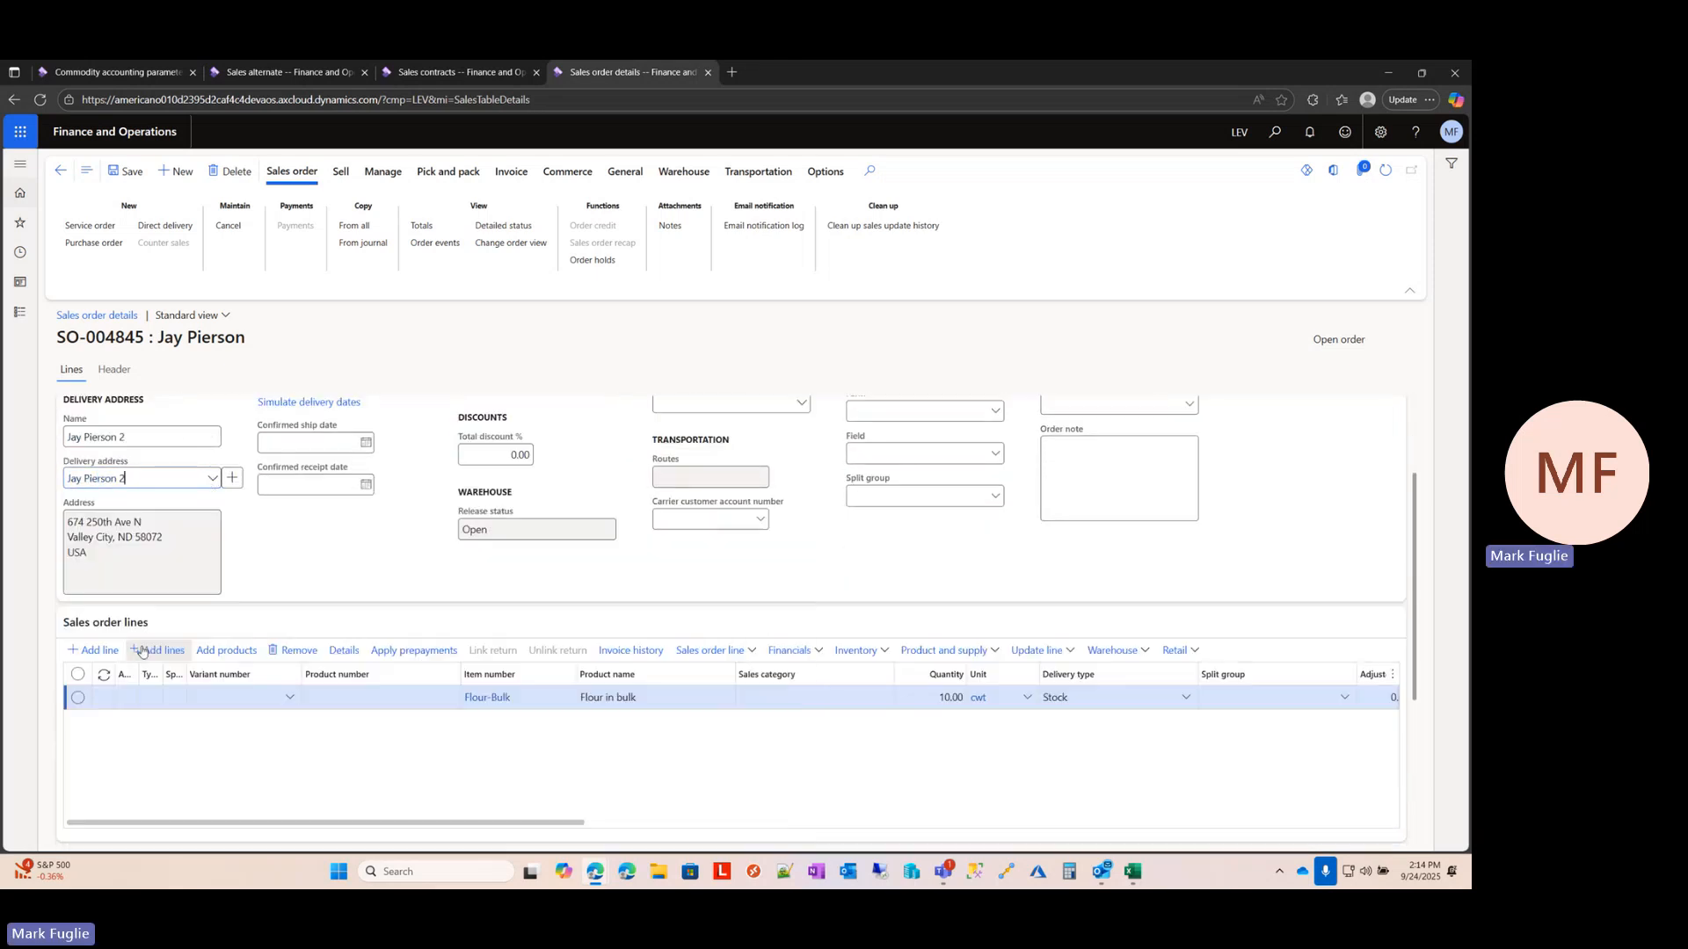
Save the sales order and transfer the delivery address to the order lines with the Update all lines option
{"action": "scroll", "coordinate": [599, 688], "scroll_direction": "down", "scroll_amount": 2}
{"action": "scroll", "coordinate": [599, 688], "scroll_direction": "down", "scroll_amount": 1}
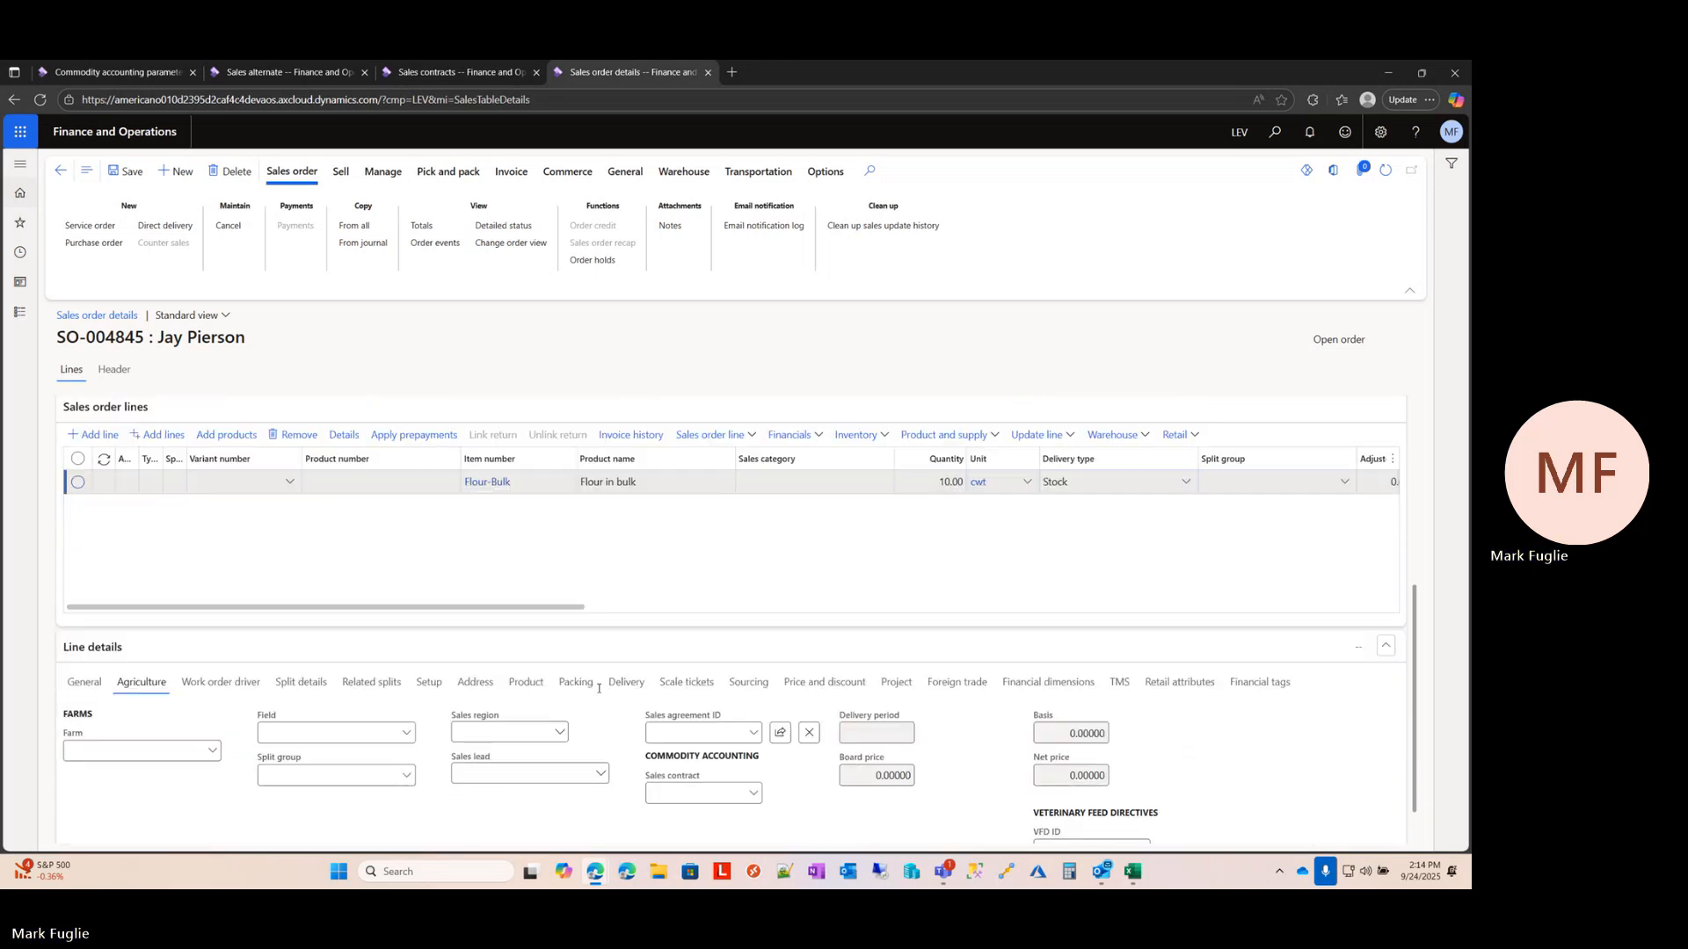
{"action": "left_click", "coordinate": [126, 171]}
{"action": "left_click", "coordinate": [1068, 272]}
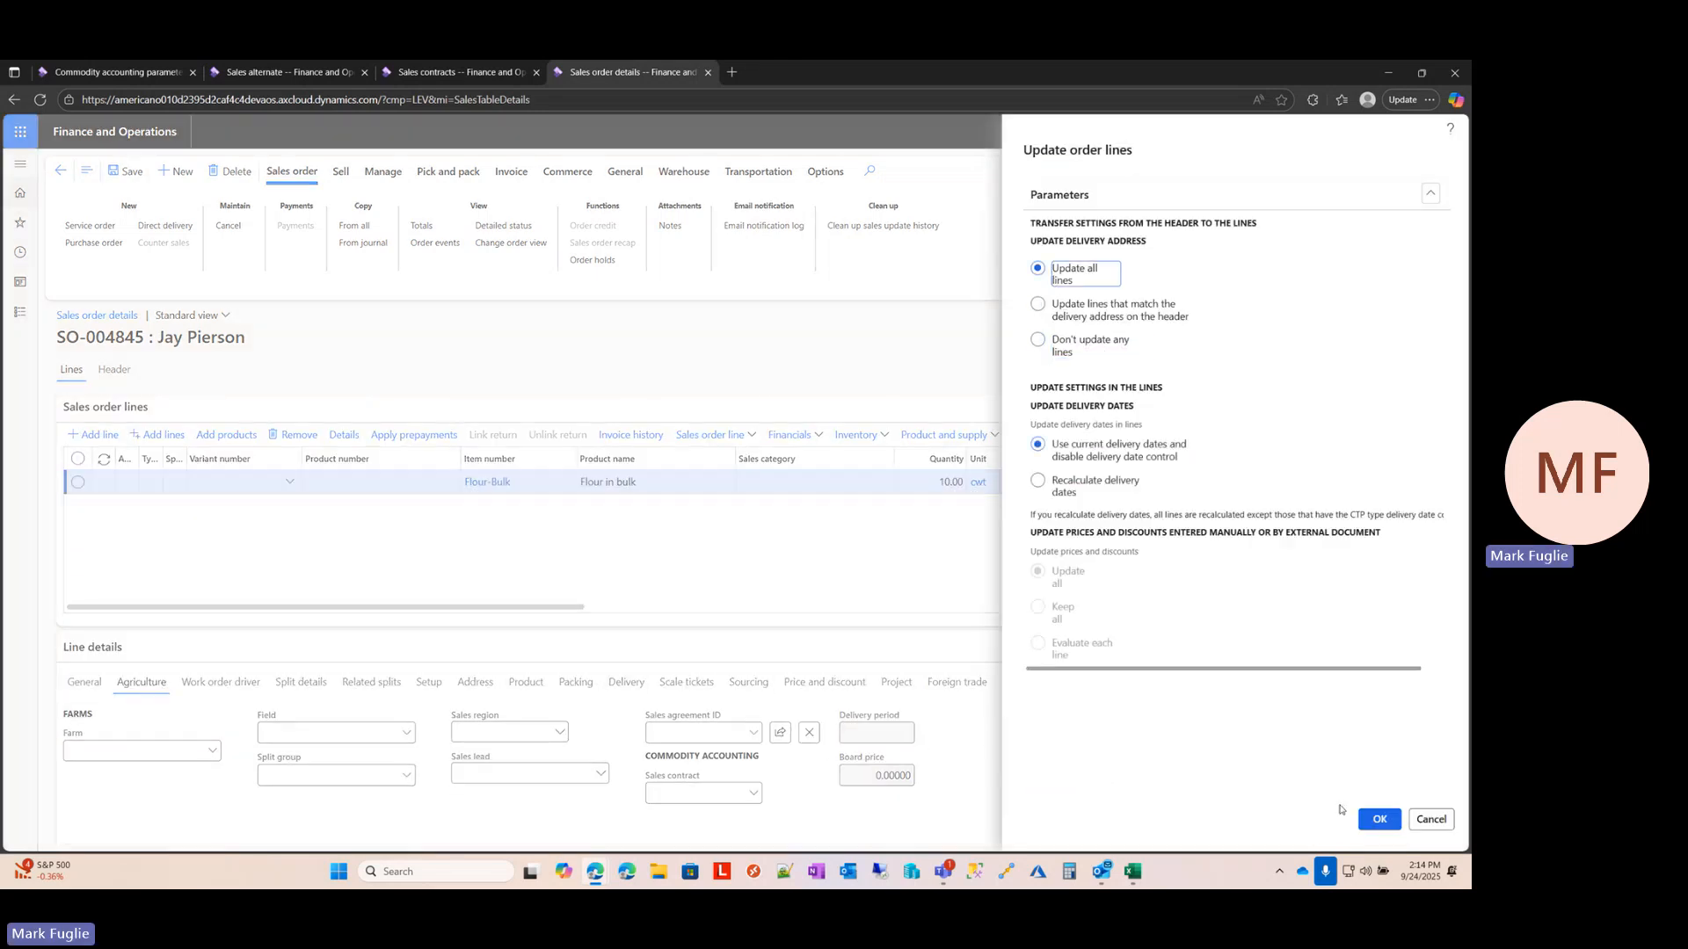
{"action": "left_click", "coordinate": [1372, 821]}
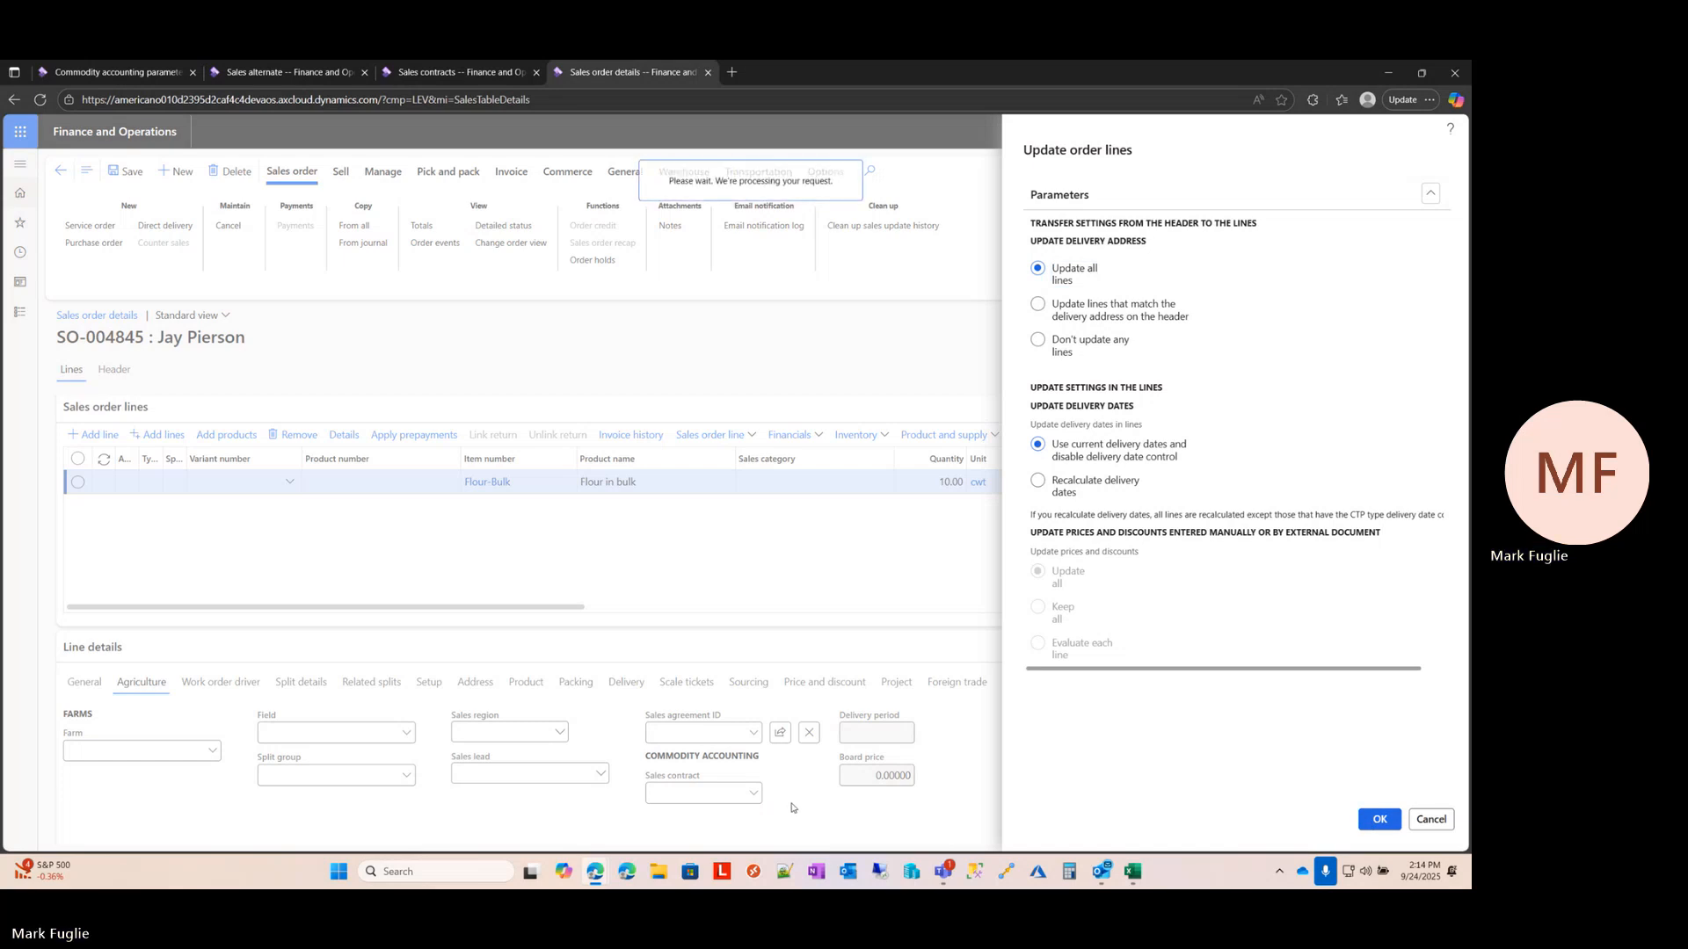
Look up the Flour-Bulk line's sales contracts for the Valley City address and compare them with the sales alternates and contract parameters
{"action": "scroll", "coordinate": [790, 807], "scroll_direction": "down", "scroll_amount": 5}
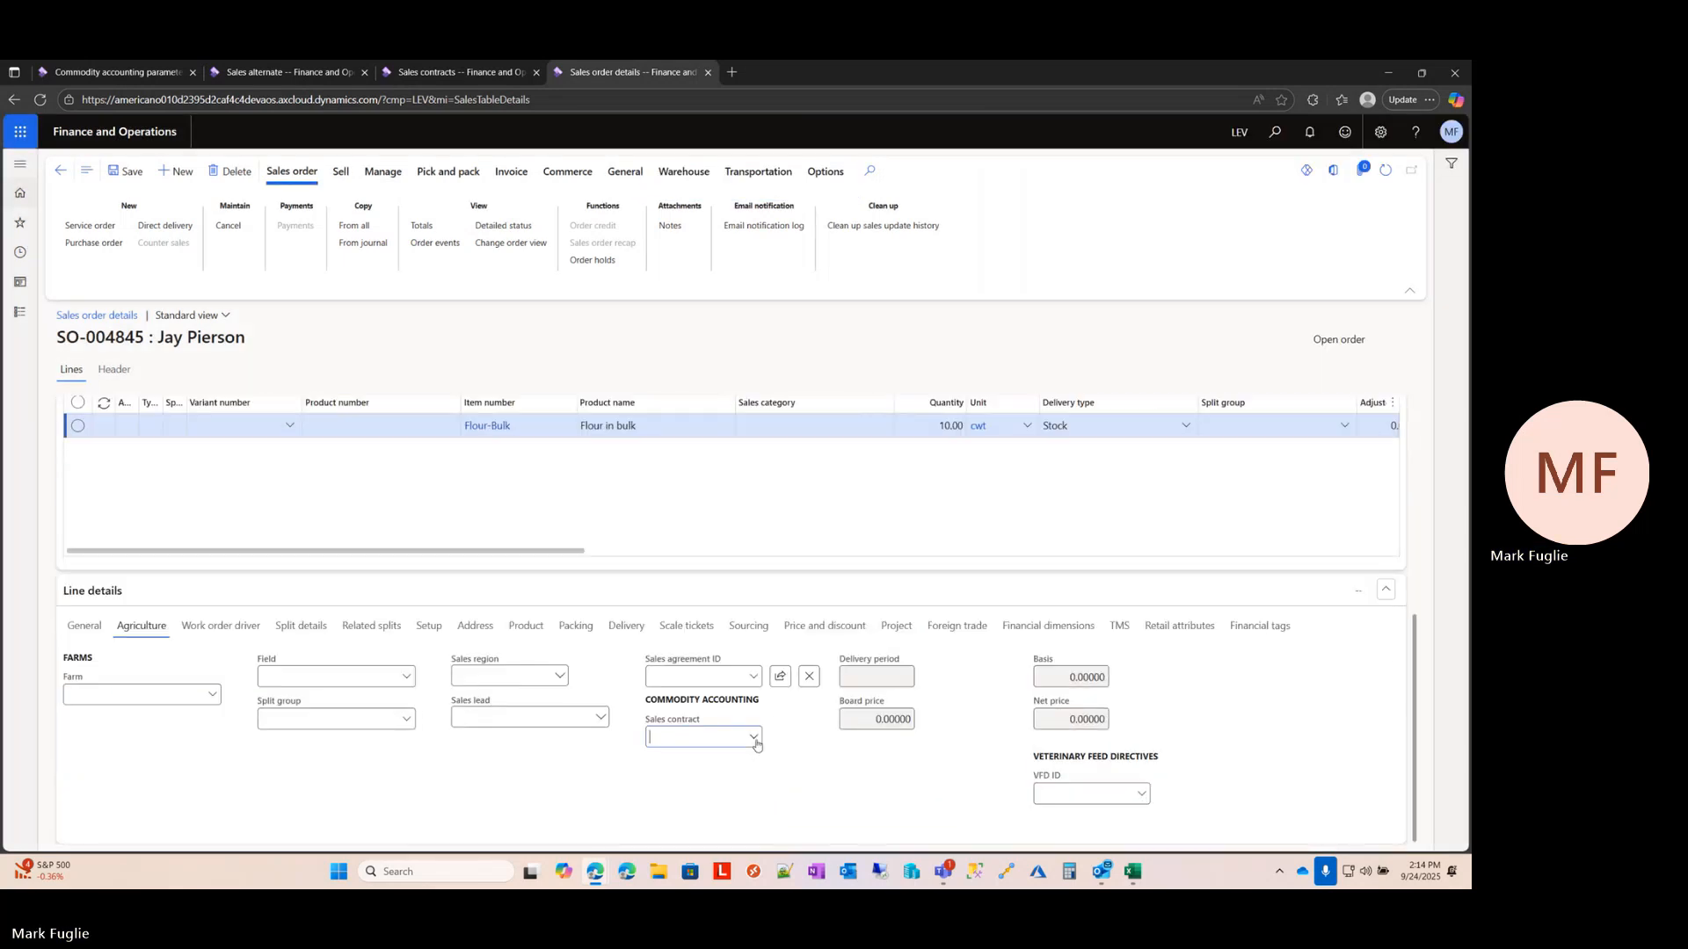
{"action": "left_click", "coordinate": [754, 739]}
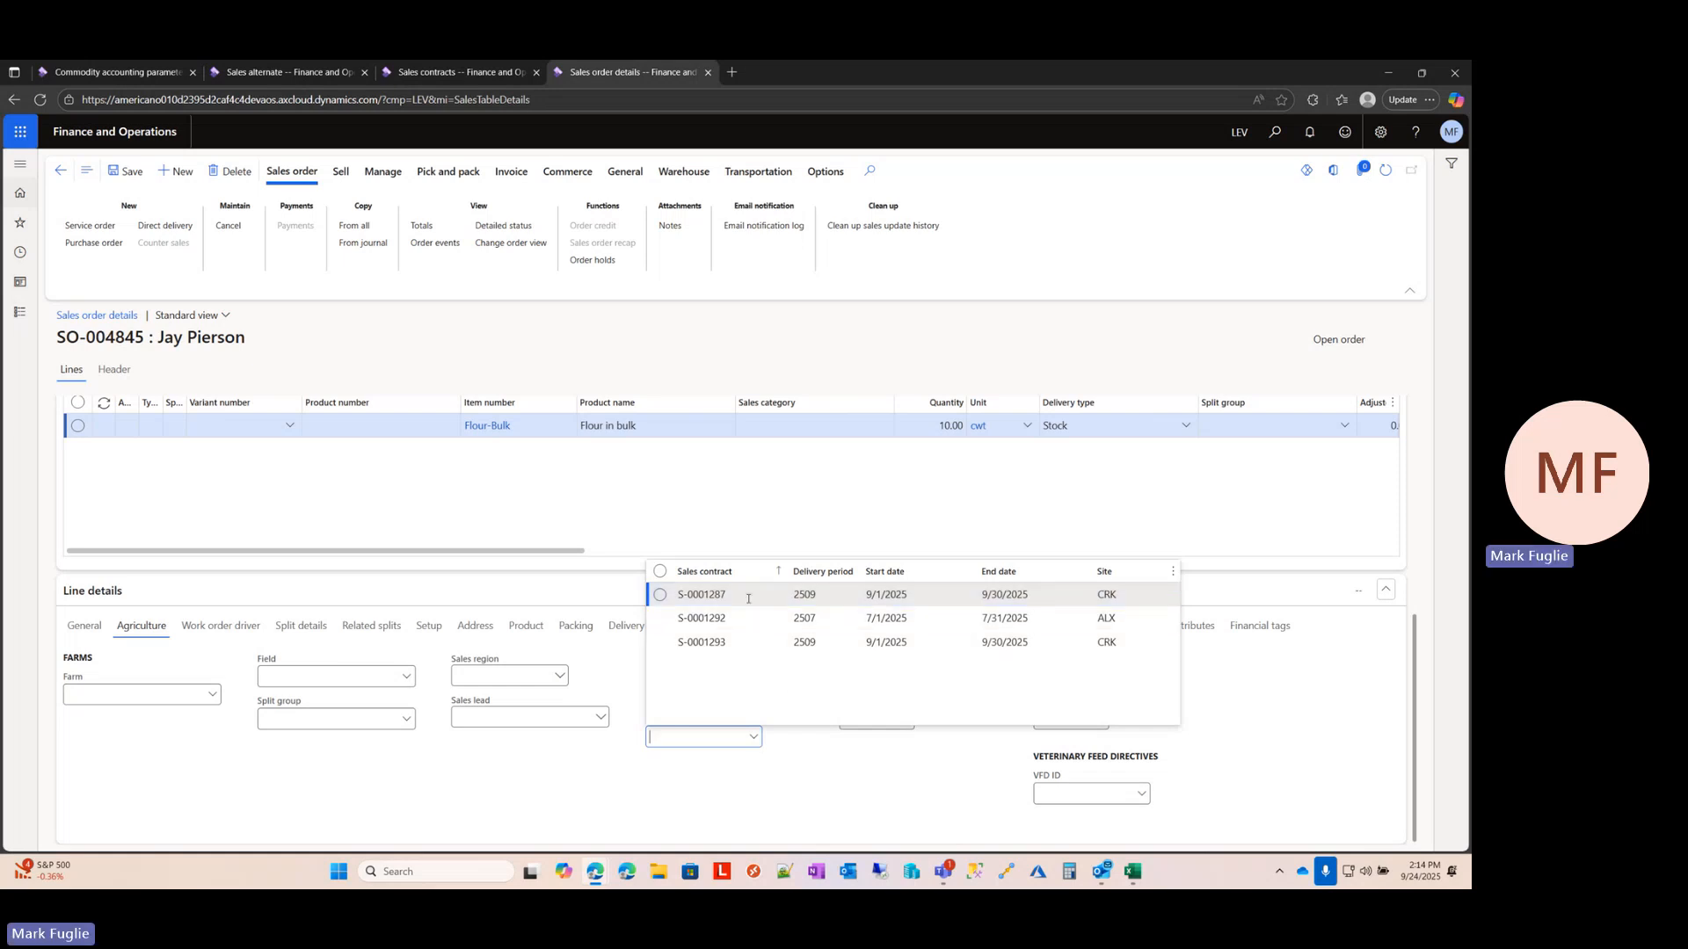
{"action": "mouse_move", "coordinate": [749, 597]}
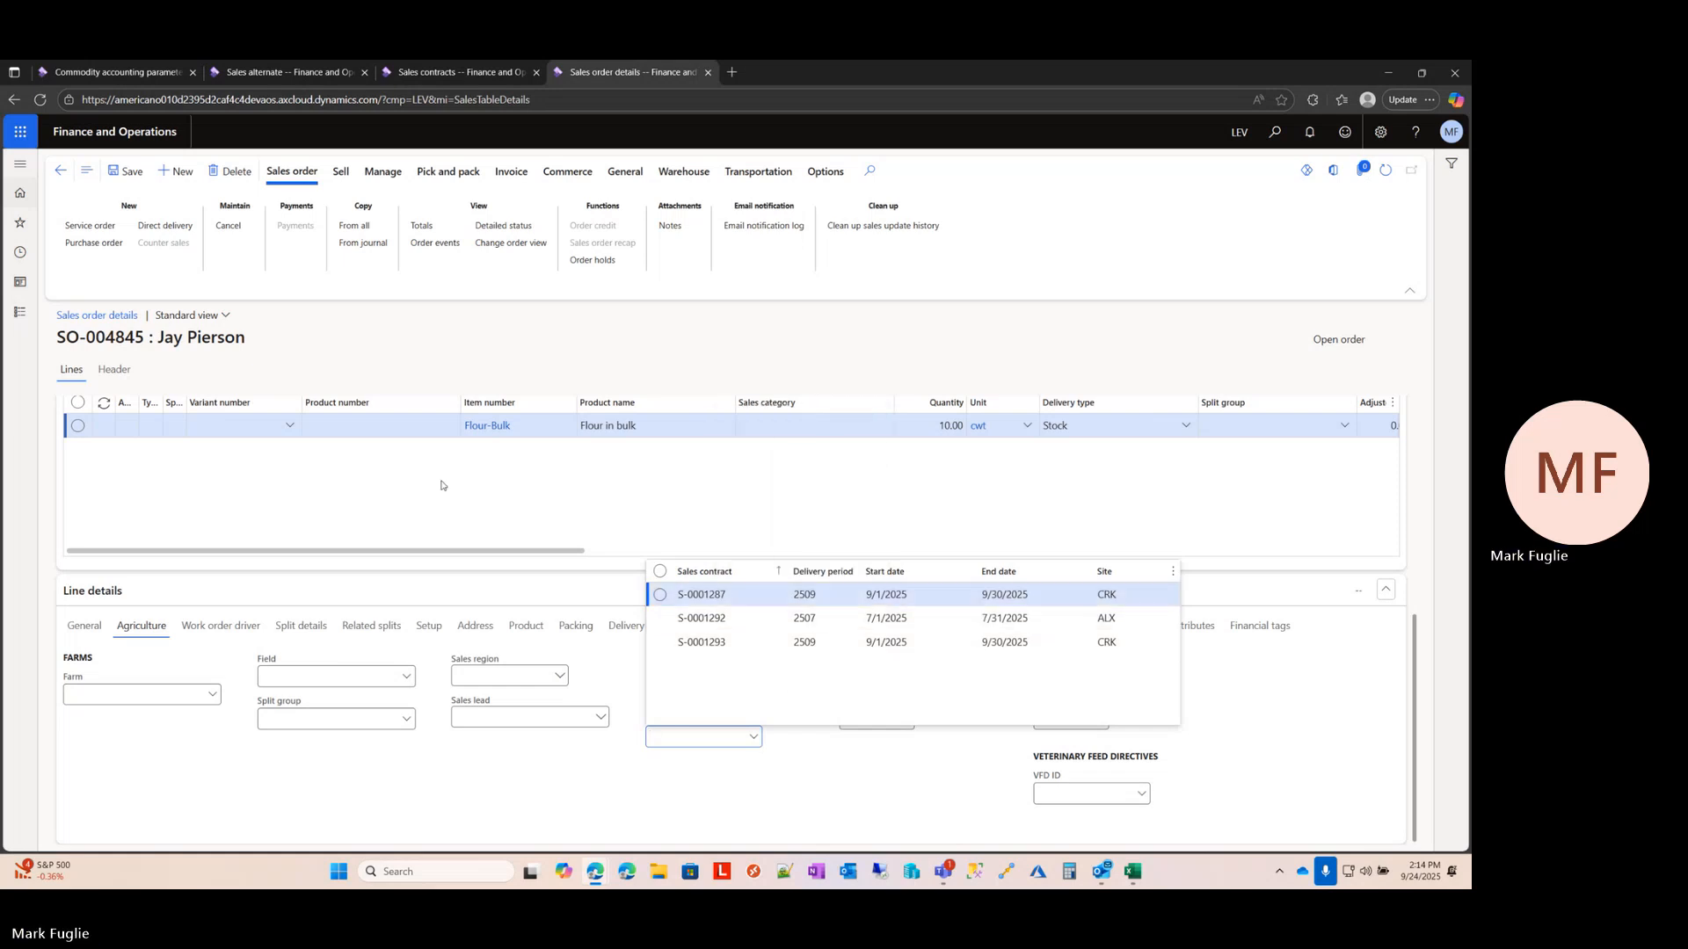
{"action": "left_click", "coordinate": [455, 511]}
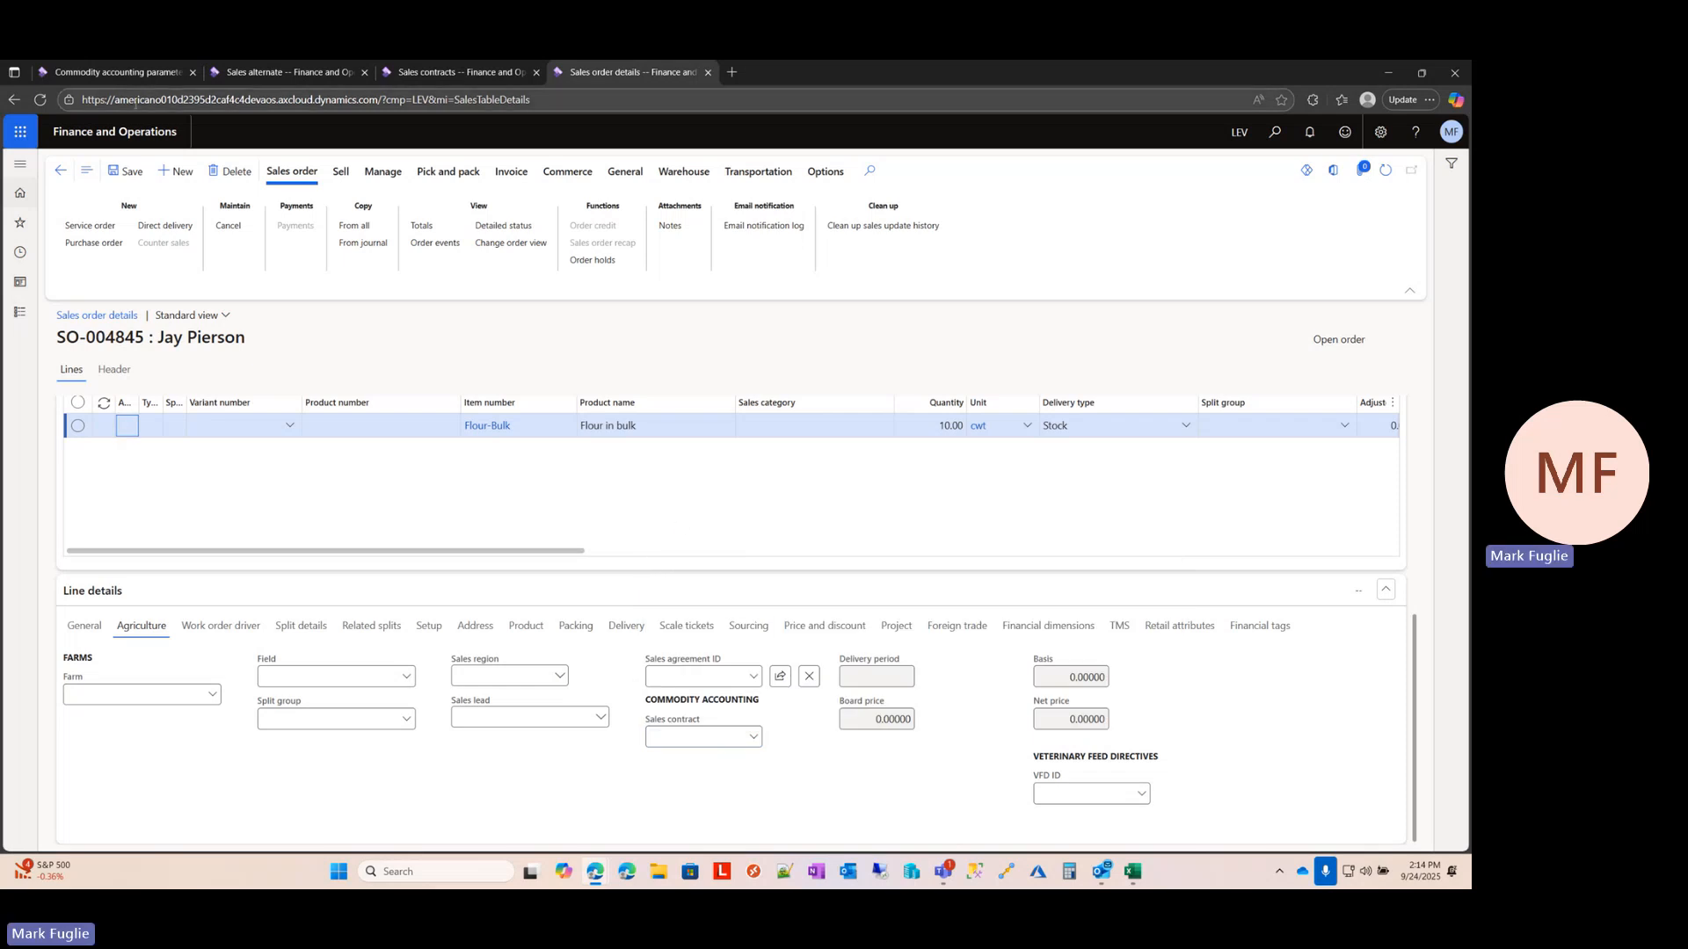
{"action": "left_click", "coordinate": [275, 75]}
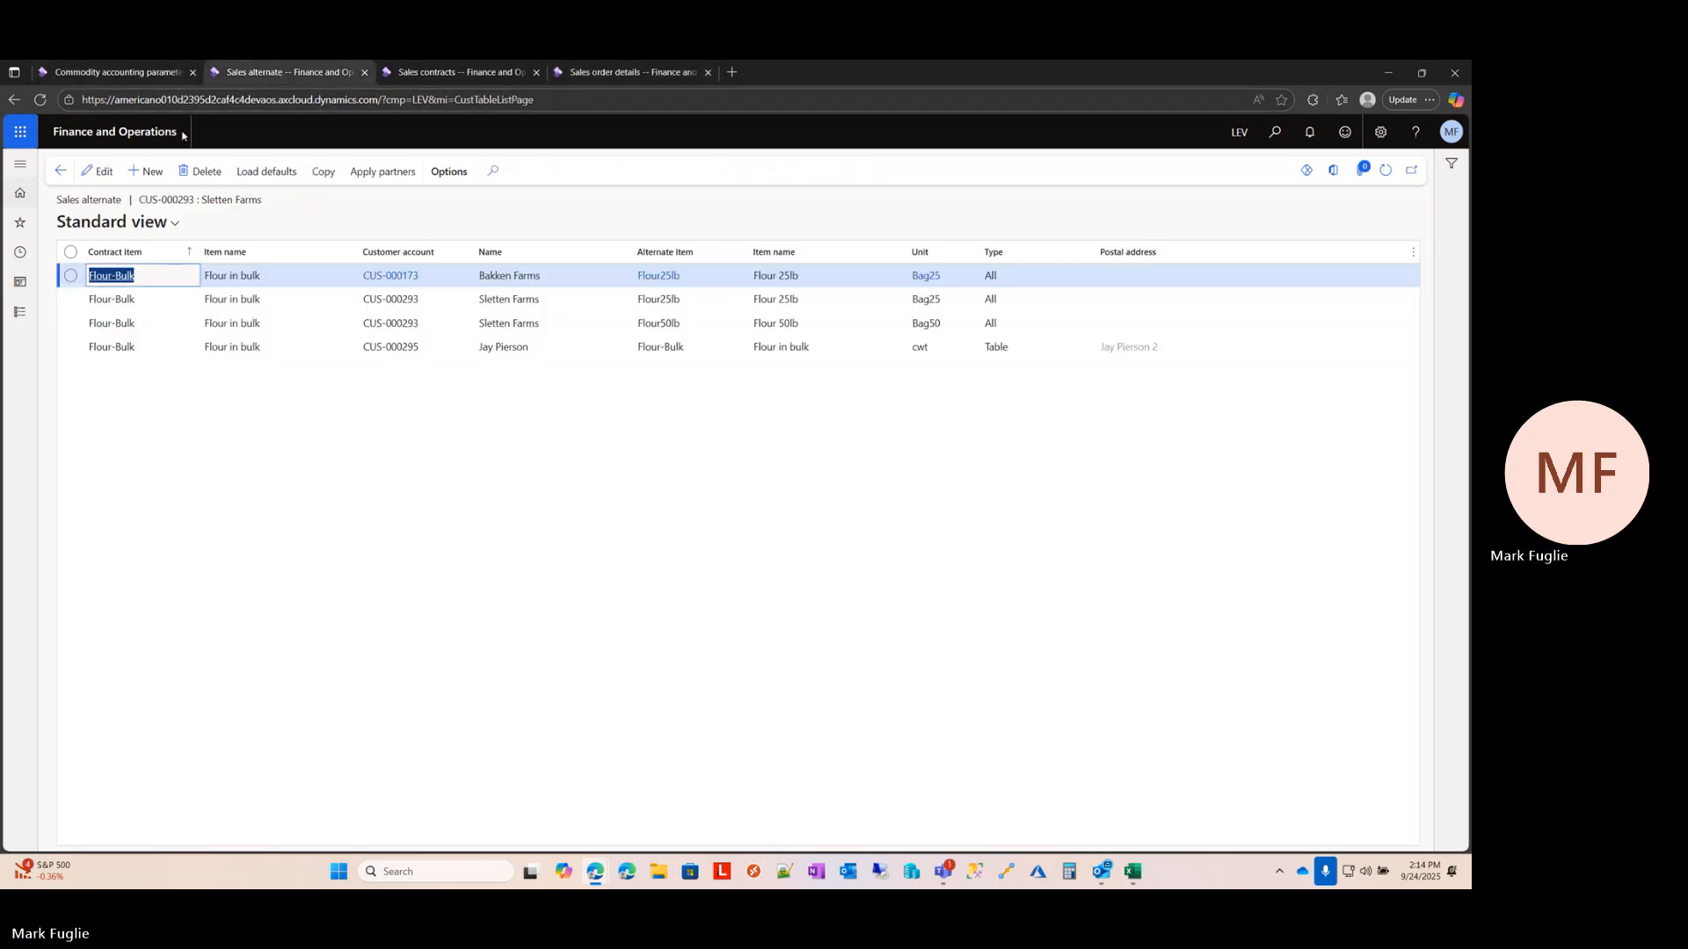
{"action": "left_click", "coordinate": [136, 76]}
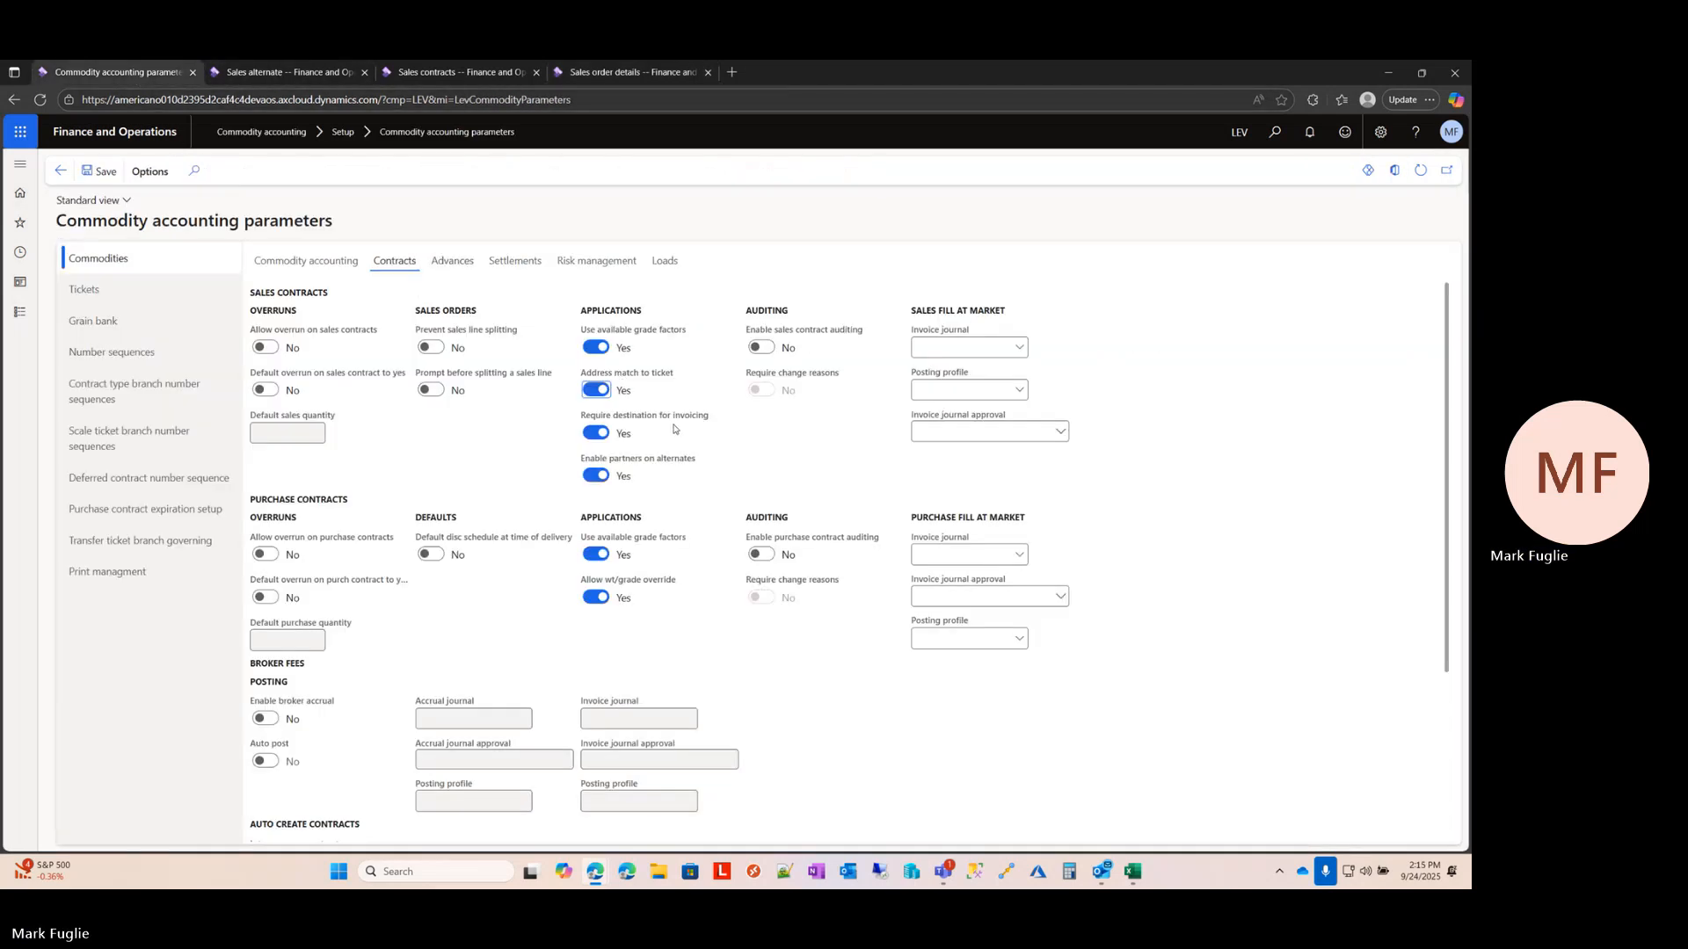